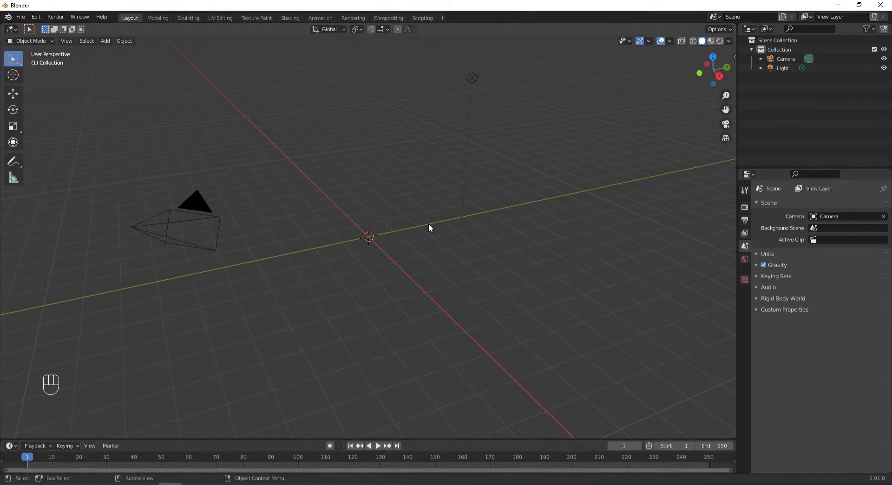
Add a UV sphere at the scene origin and shade it smooth
key(shift+a)
mouse_move(428, 224)
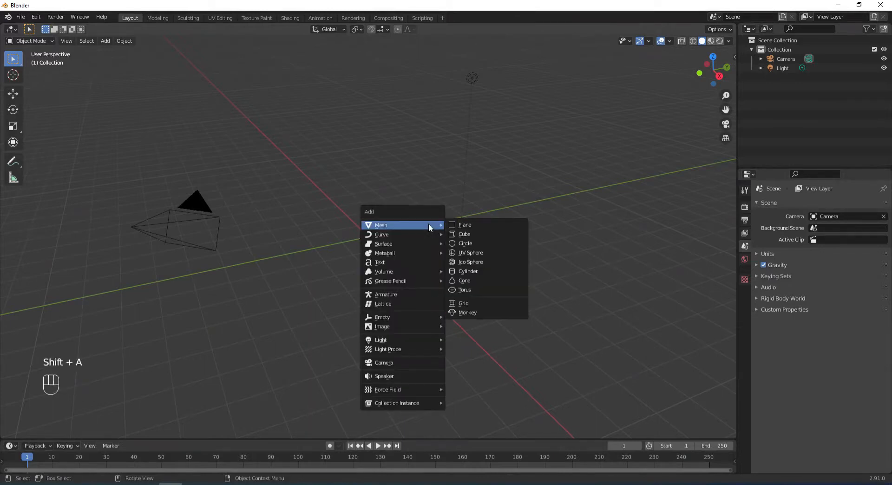
click(472, 253)
scroll(458, 253, up, 1)
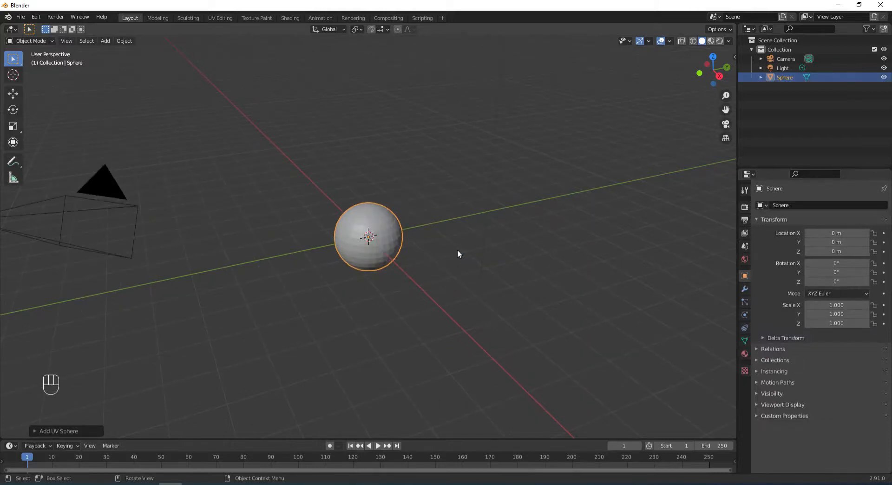
scroll(458, 250, up, 4)
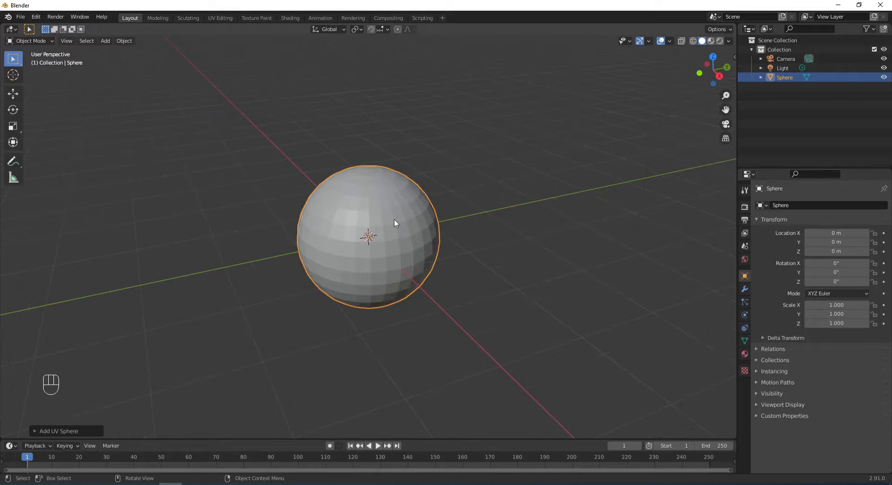
right_click(373, 202)
click(358, 204)
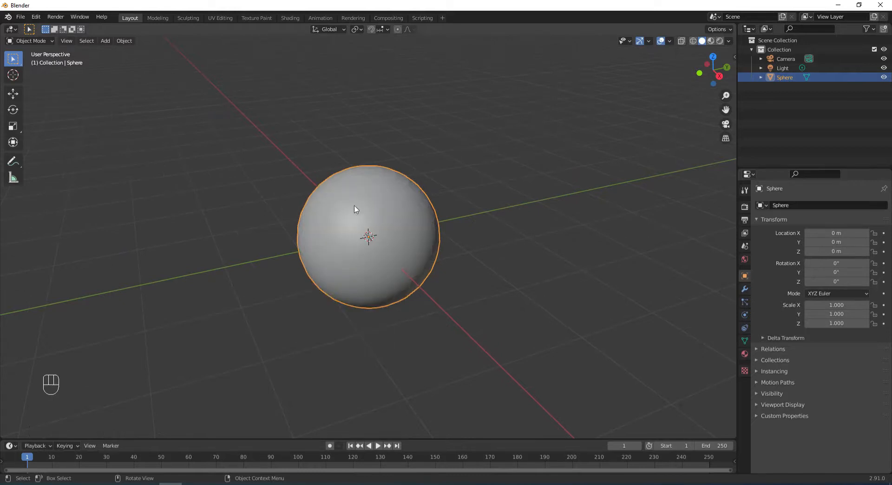
Add a Subdivision Surface modifier with 2 viewport levels to the sphere and apply it
click(744, 288)
click(791, 205)
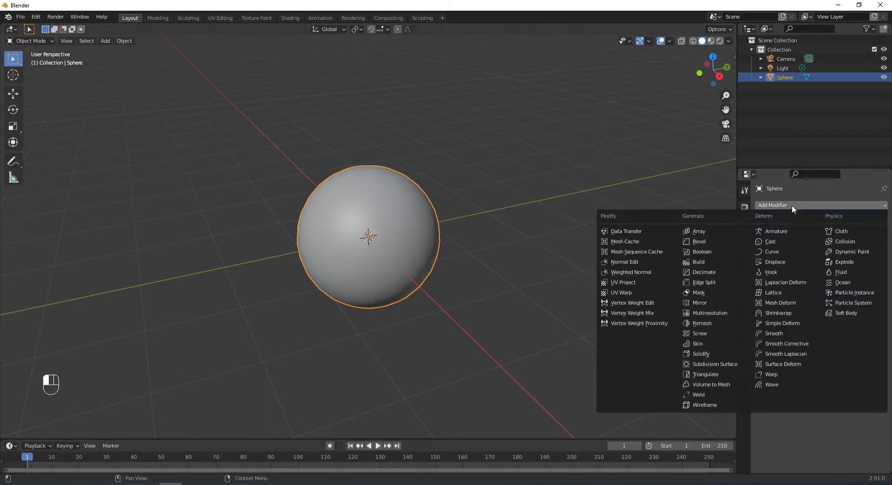
click(711, 365)
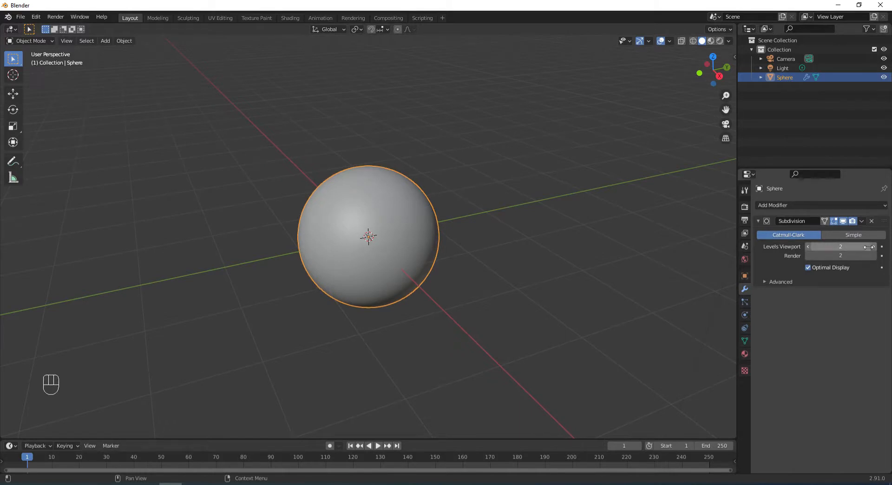
click(862, 221)
click(823, 233)
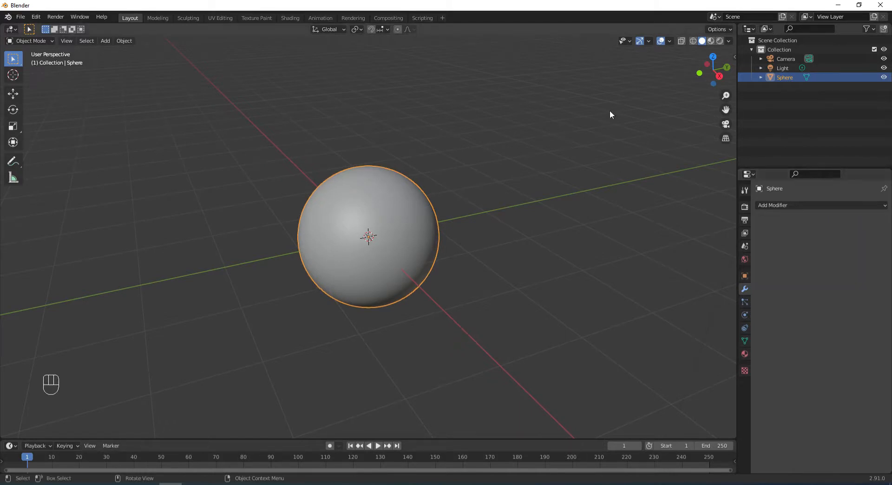
Split the 3D viewport into two side-by-side areas and turn the larger one into a Shader Editor with its sidebar hidden
drag(735, 24, 535, 52)
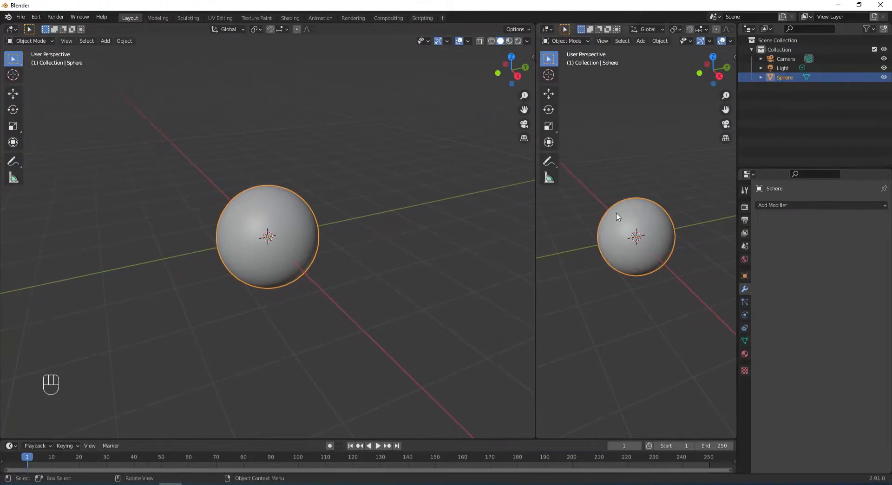
scroll(619, 229, up, 1)
scroll(620, 230, up, 3)
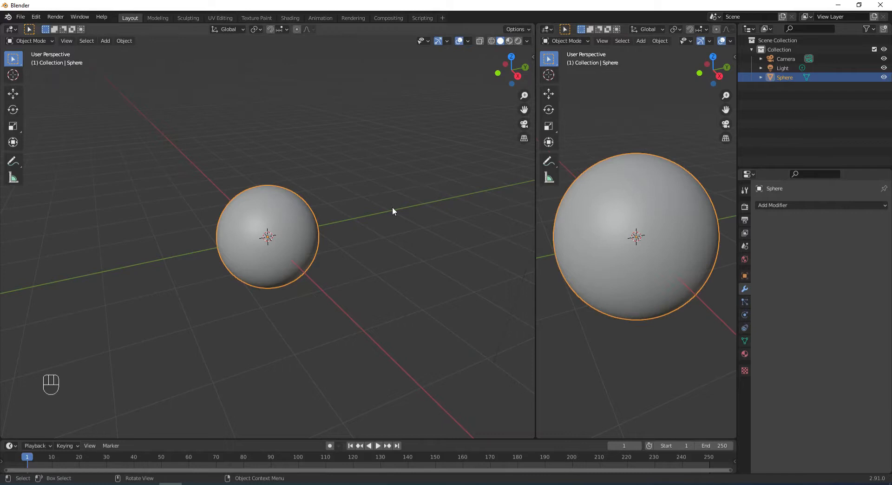
click(98, 150)
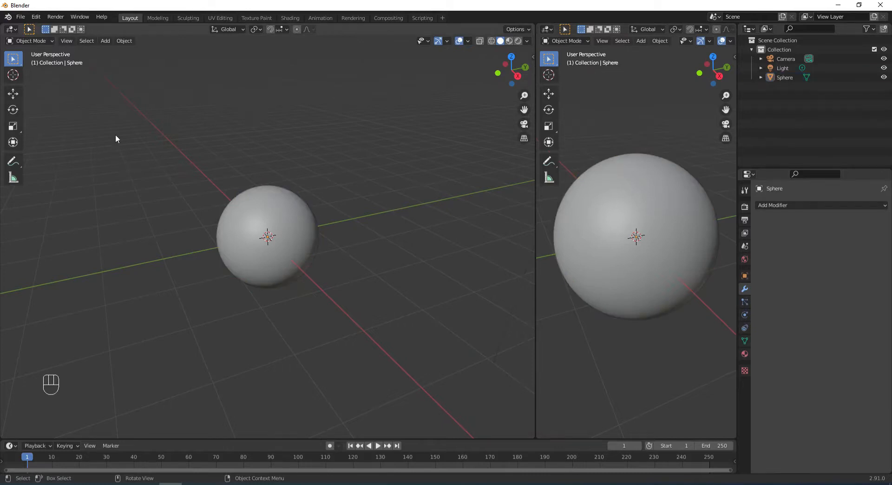
click(11, 29)
click(40, 102)
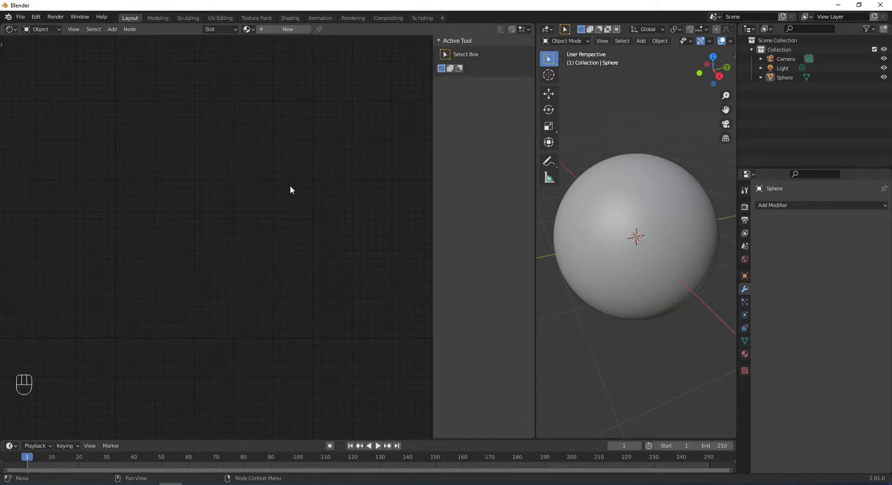
key(n)
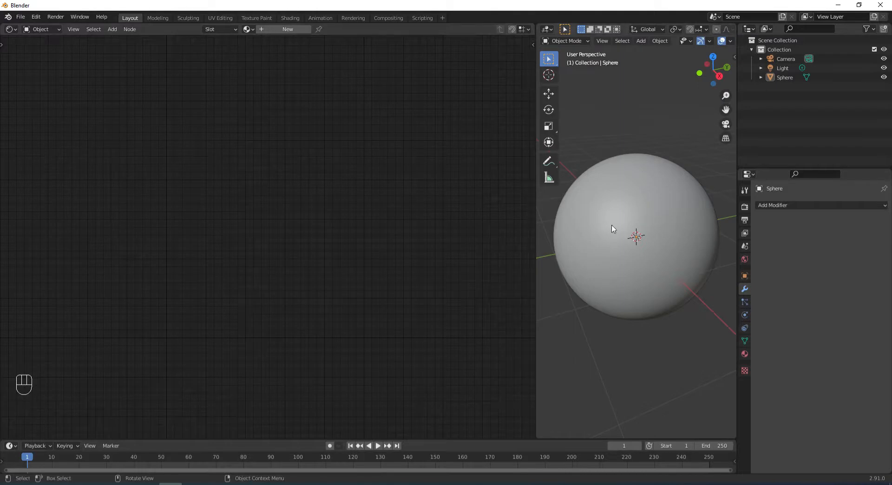
Select the sphere and create a new material for it
click(642, 216)
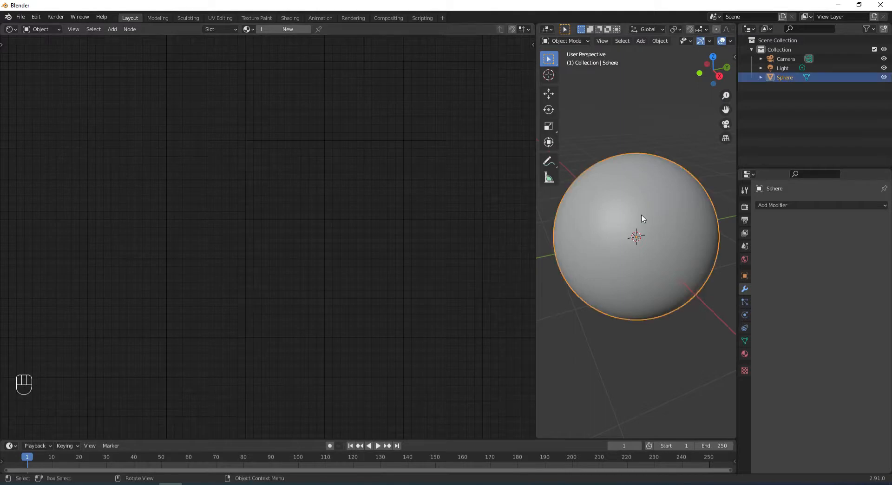
click(744, 355)
click(831, 244)
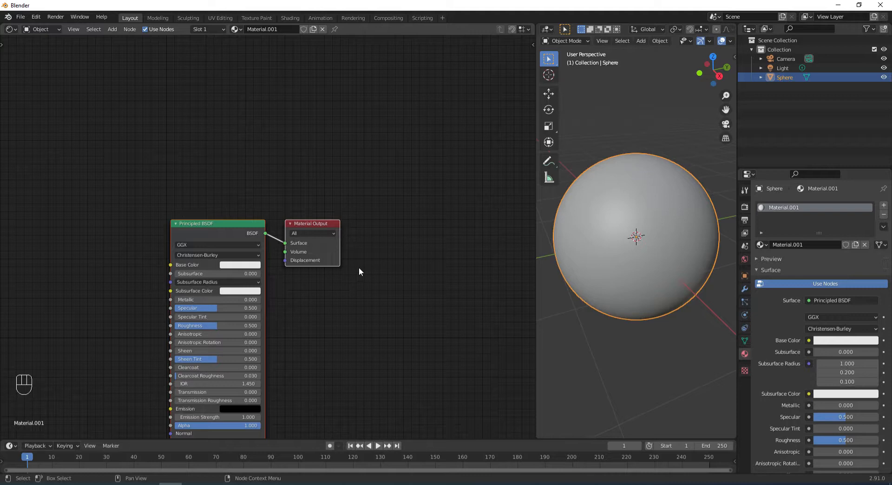
middle_drag(314, 297, 477, 202)
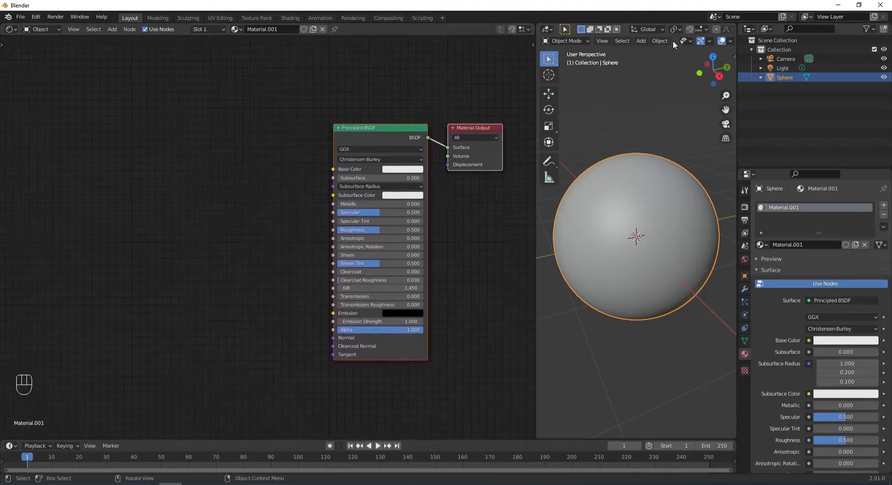
Switch the 3D viewport to rendered shading, hide its overlays and widen the area slightly
mouse_move(679, 42)
middle_down()
mouse_move(619, 42)
mouse_move(626, 49)
middle_up()
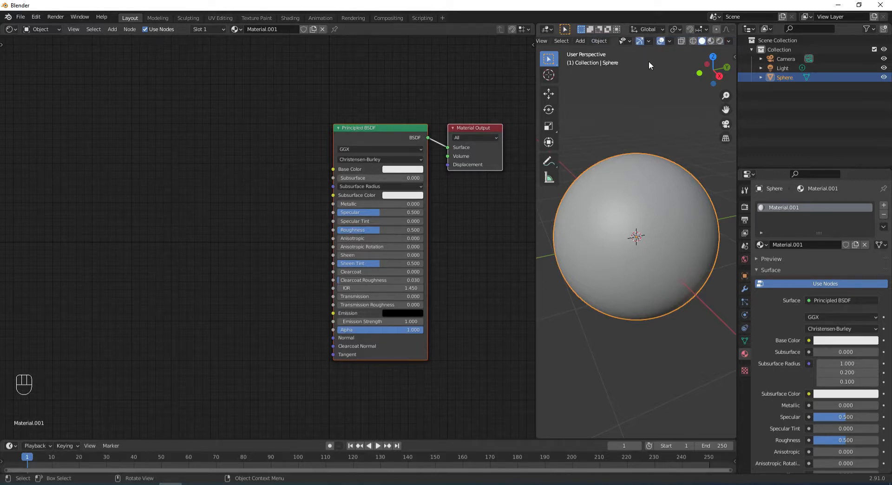
click(720, 41)
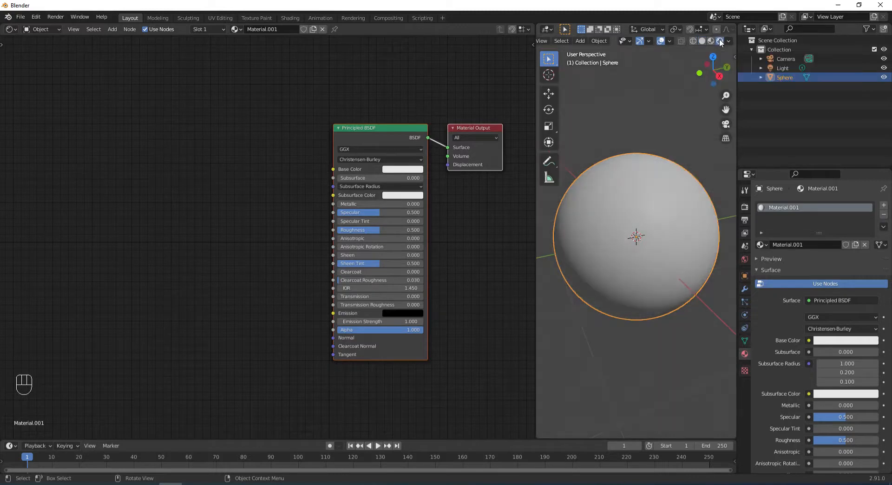
click(660, 41)
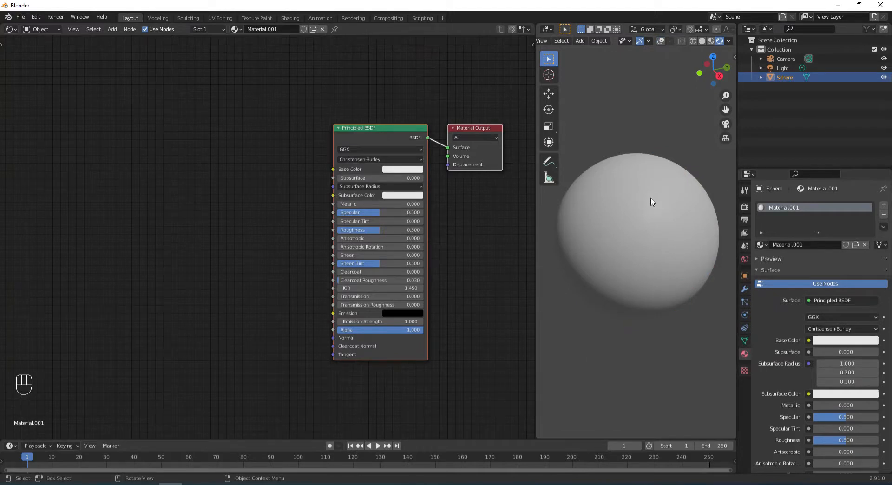
drag(536, 228, 515, 228)
scroll(619, 263, up, 1)
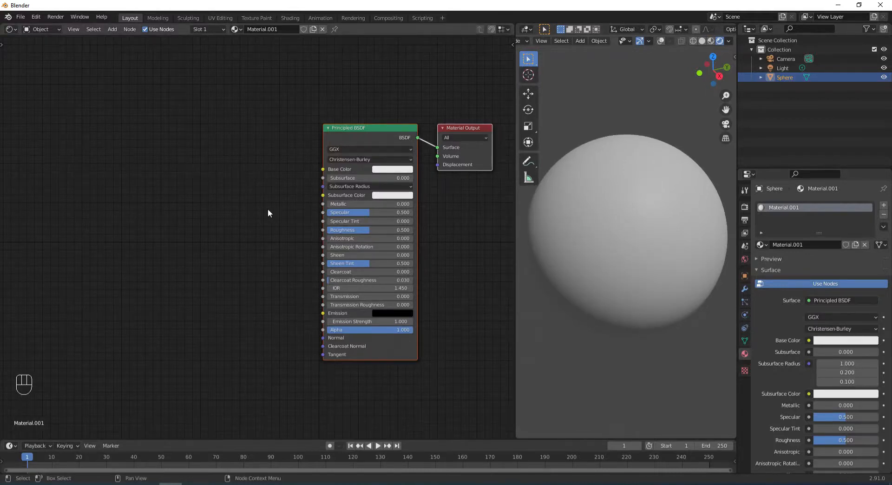
Add a Noise Texture node to the material, well ahead of the Principled BSDF
middle_drag(241, 211, 285, 215)
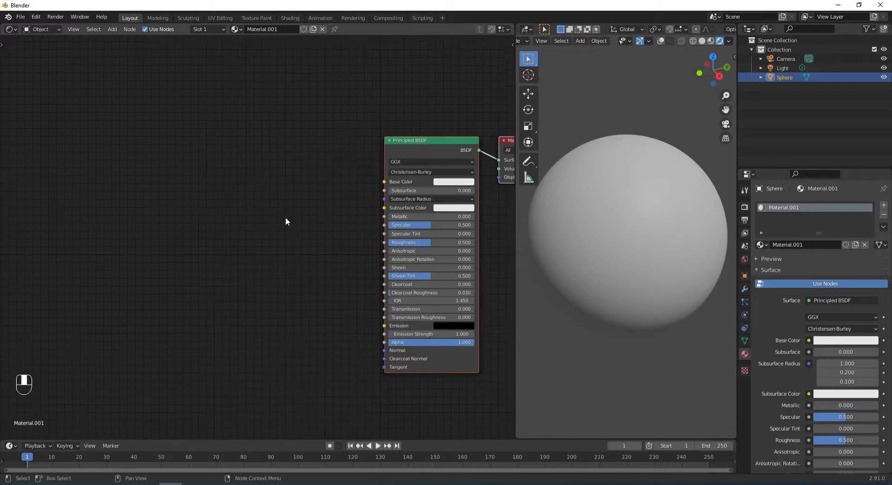
scroll(239, 212, down, 2)
middle_drag(193, 214, 233, 210)
key(shift+a)
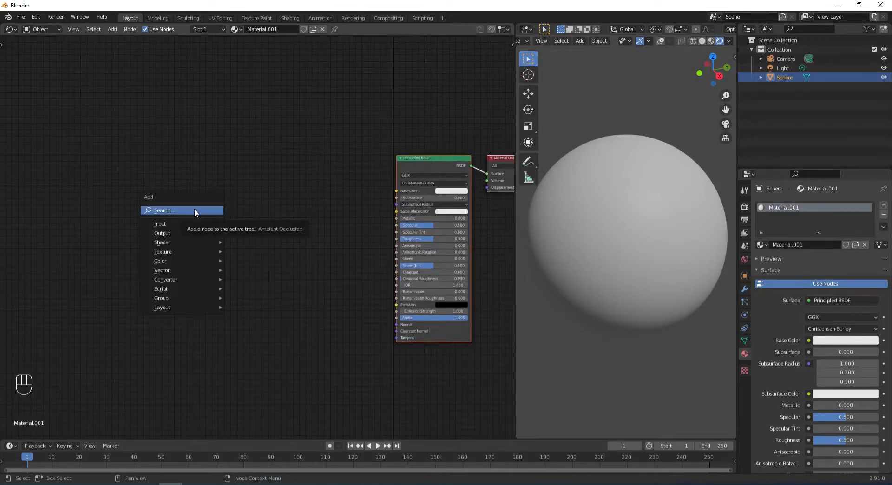
click(194, 208)
text(noise)
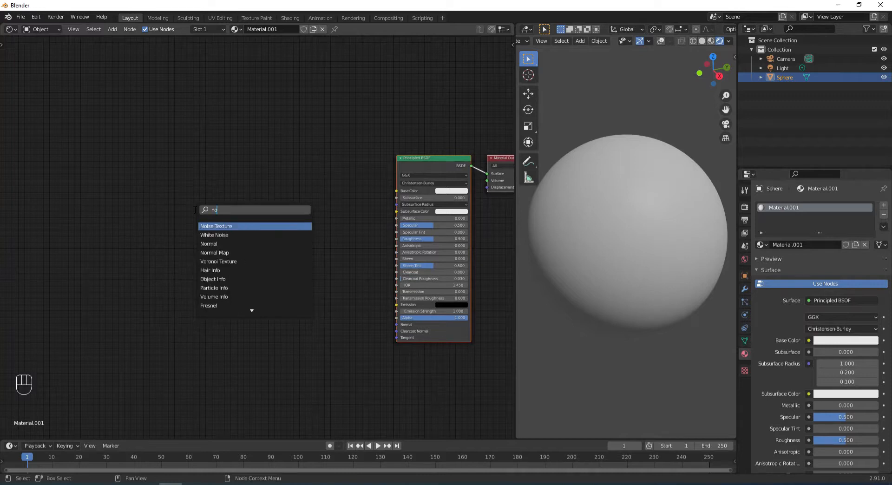
click(215, 226)
click(131, 235)
middle_drag(221, 263, 324, 263)
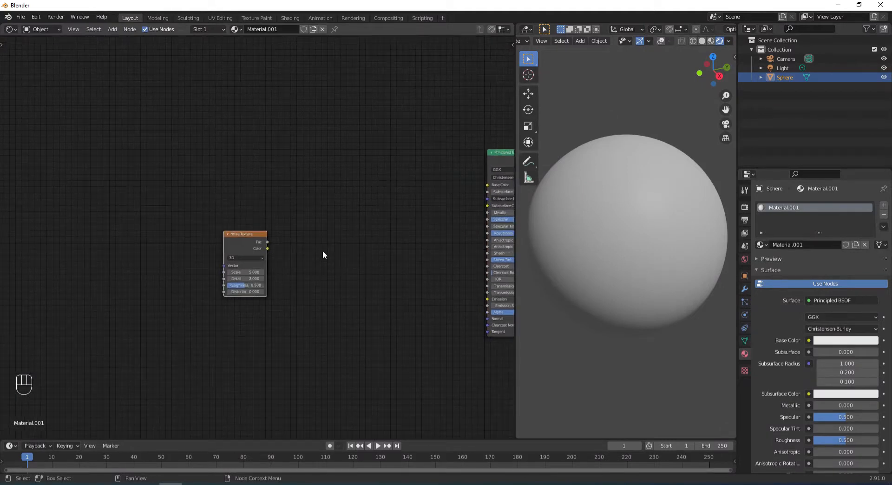
scroll(321, 249, up, 1)
scroll(320, 249, up, 3)
middle_drag(329, 251, 393, 244)
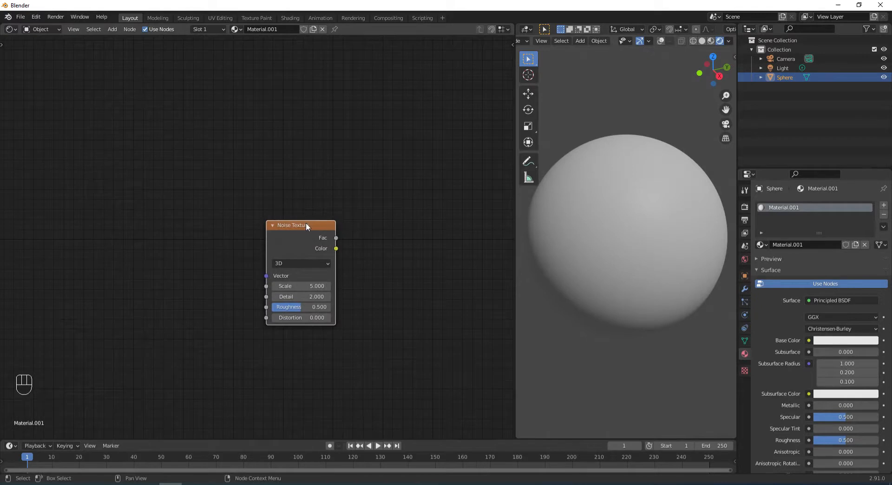
Add Texture Coordinate and Mapping nodes to the Noise Texture and connect the Object output to the Mapping's Vector input
key(ctrl+t)
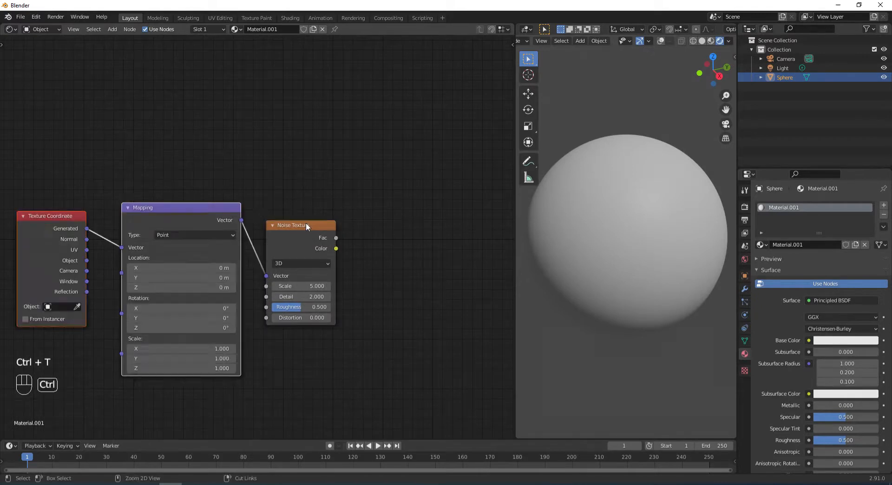
middle_drag(294, 196, 371, 174)
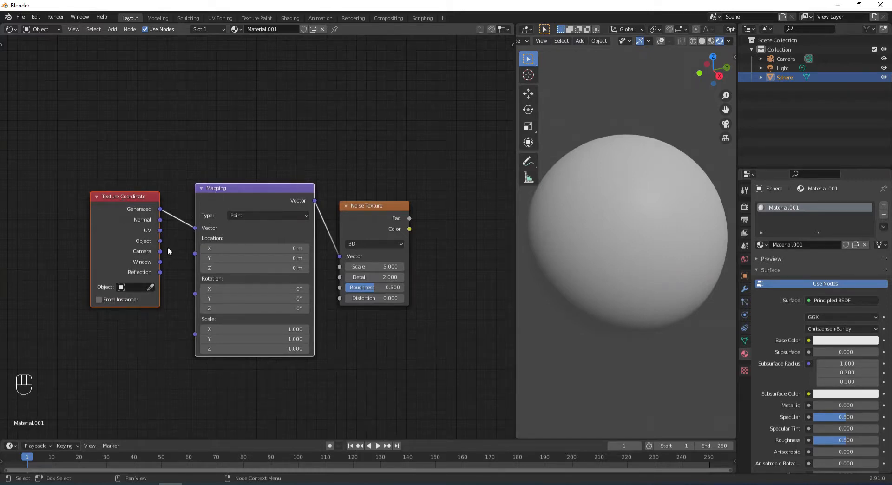
drag(160, 241, 196, 229)
Search the add-on preferences for "nod" to check that Node Wrangler is enabled, and close the preferences
click(35, 17)
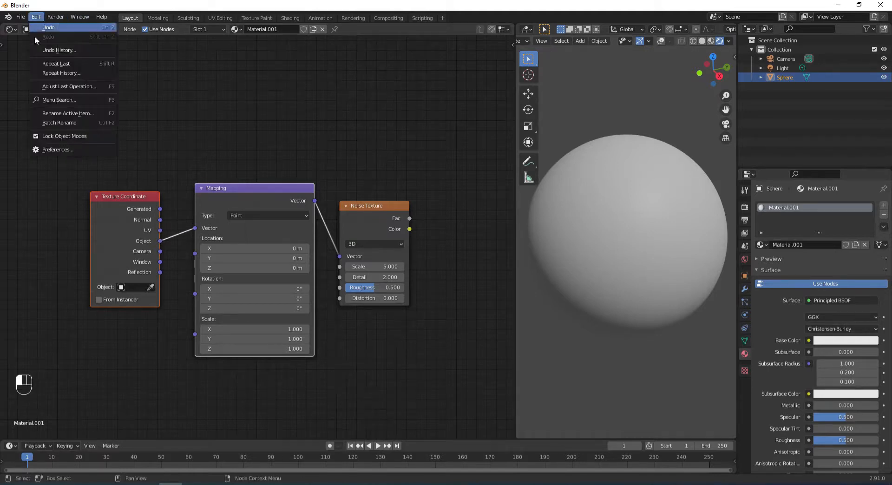
click(57, 149)
click(33, 128)
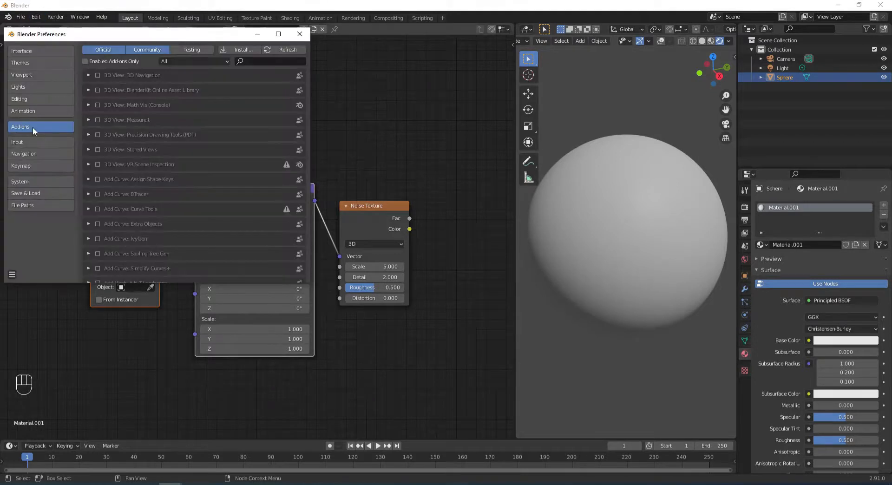
click(278, 60)
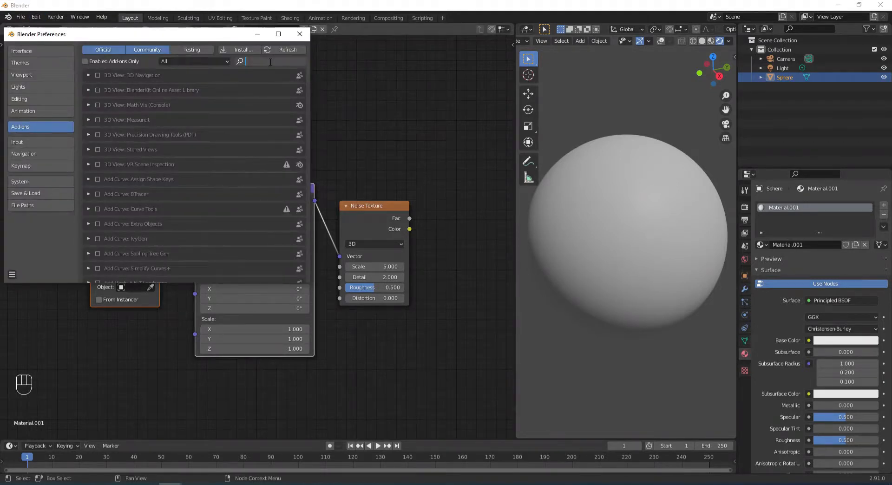
text(nod)
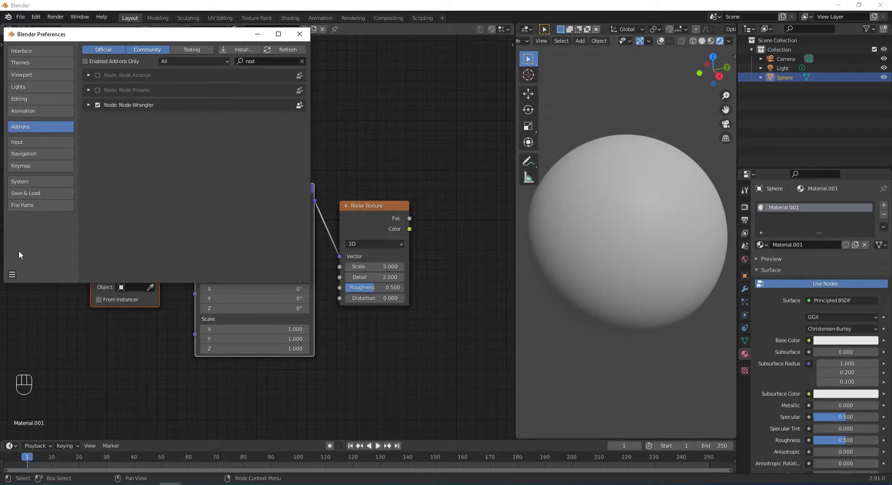
click(12, 275)
click(43, 249)
click(300, 34)
Add a ColorRamp node and place it between the Noise Texture and the Principled BSDF
scroll(424, 171, down, 2)
scroll(424, 172, down, 2)
middle_drag(422, 180, 362, 183)
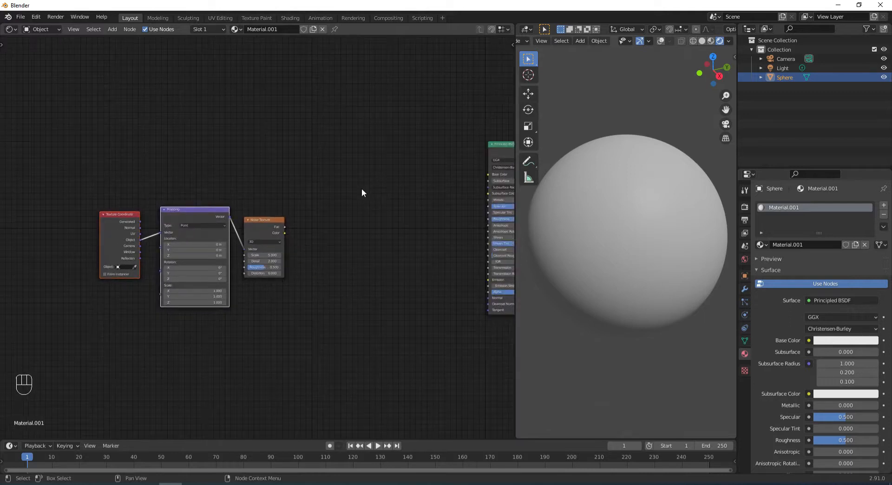
key(shift+a)
click(330, 247)
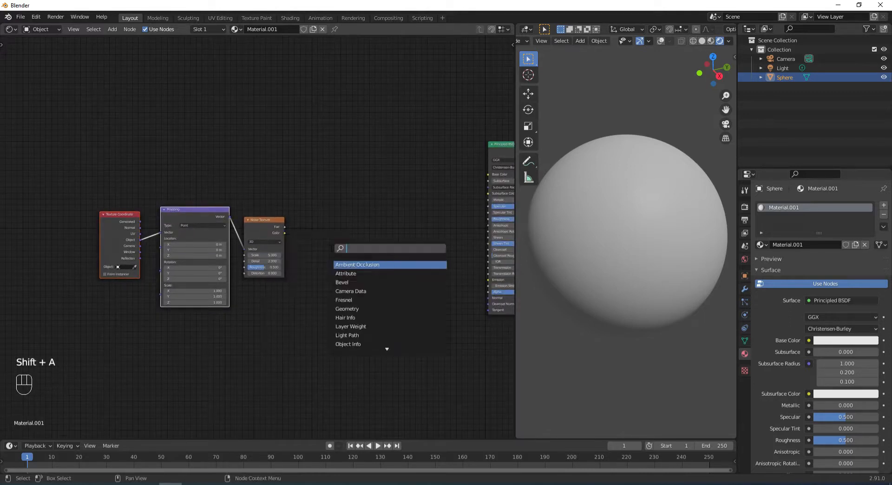
text(ramp)
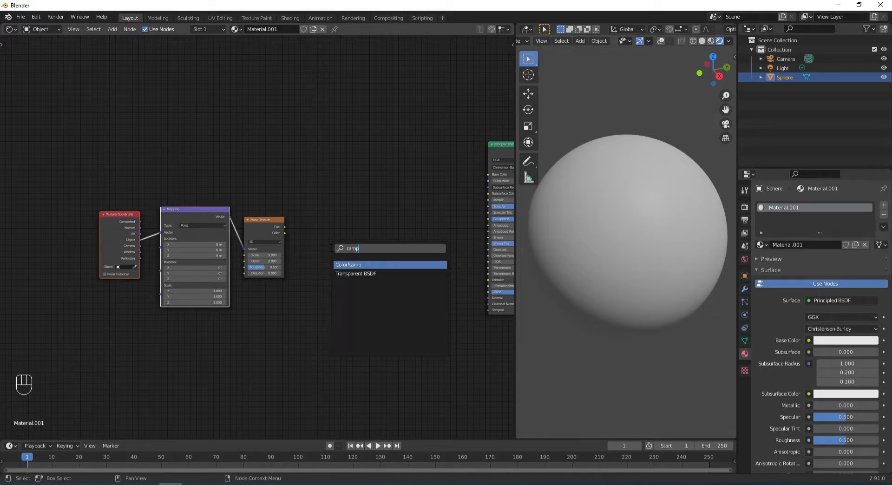
click(355, 265)
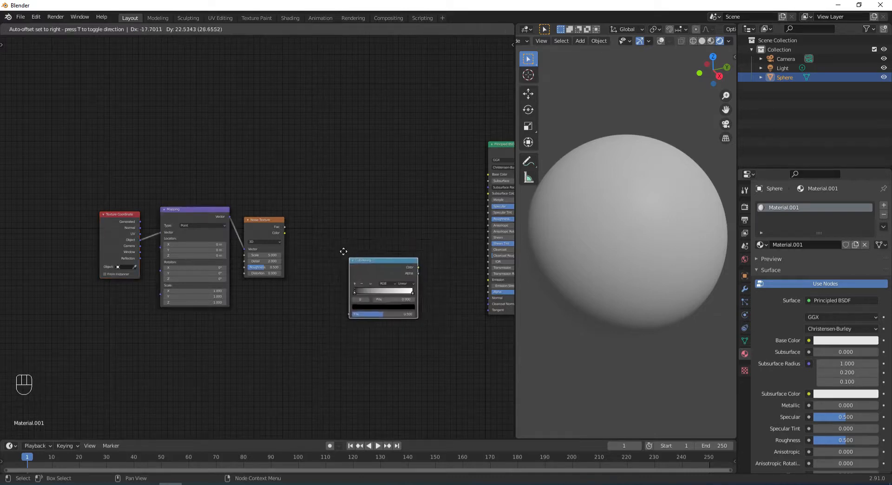
click(308, 218)
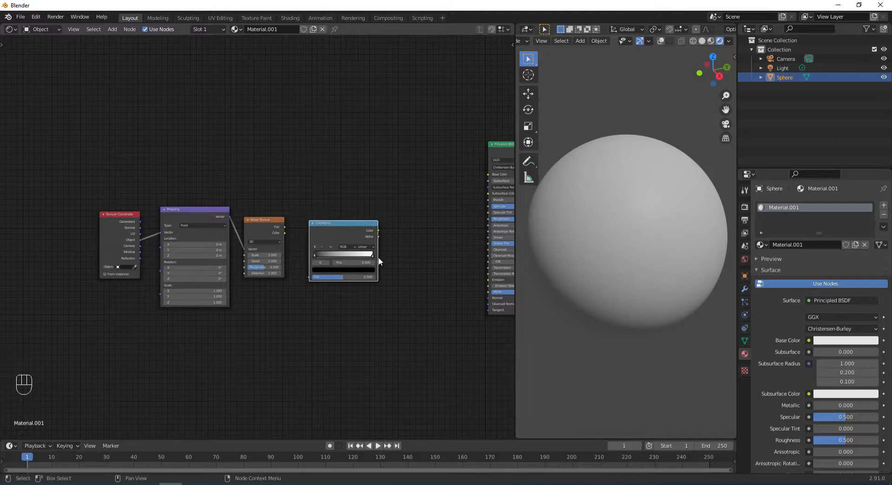
Connect the Noise Texture's Fac output to the ColorRamp's Fac input and preview the ColorRamp on the sphere
scroll(379, 257, up, 2)
scroll(394, 254, up, 2)
middle_drag(387, 258, 325, 249)
drag(244, 211, 285, 299)
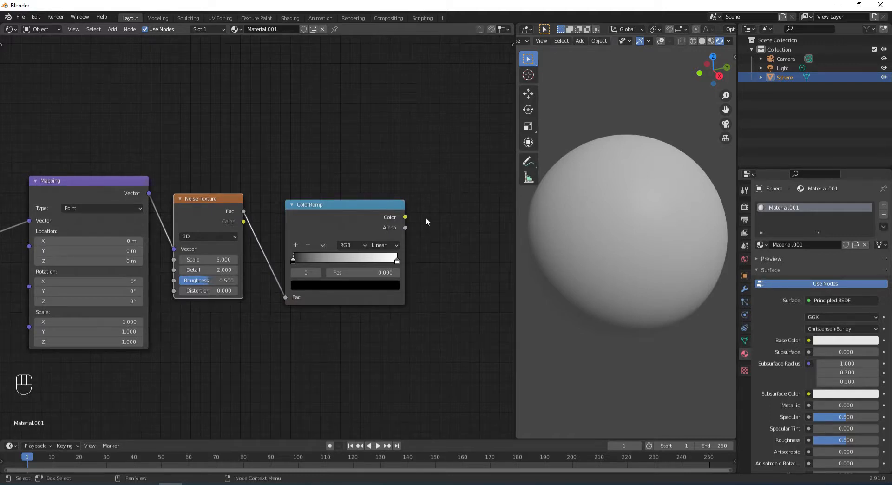
key(shift+ctrl)
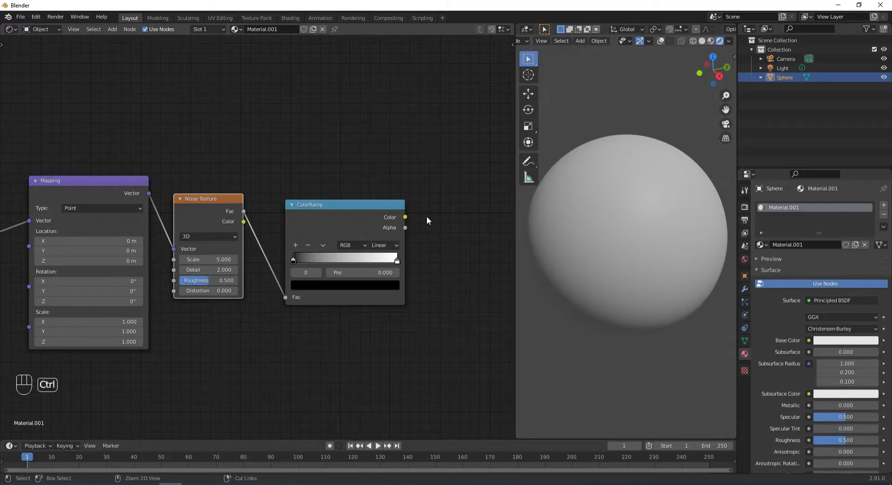
ctrl+shift+click(362, 216)
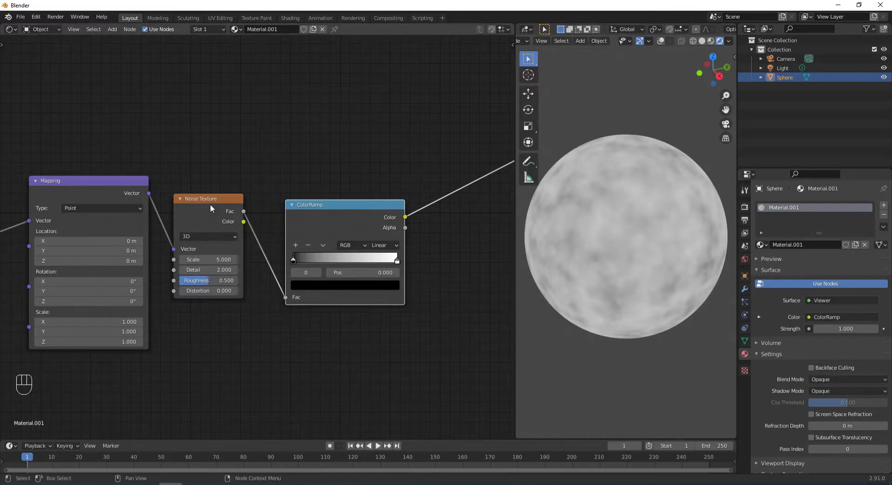
Set the Noise Texture's Detail to 5
click(215, 270)
text(5)
key(Return)
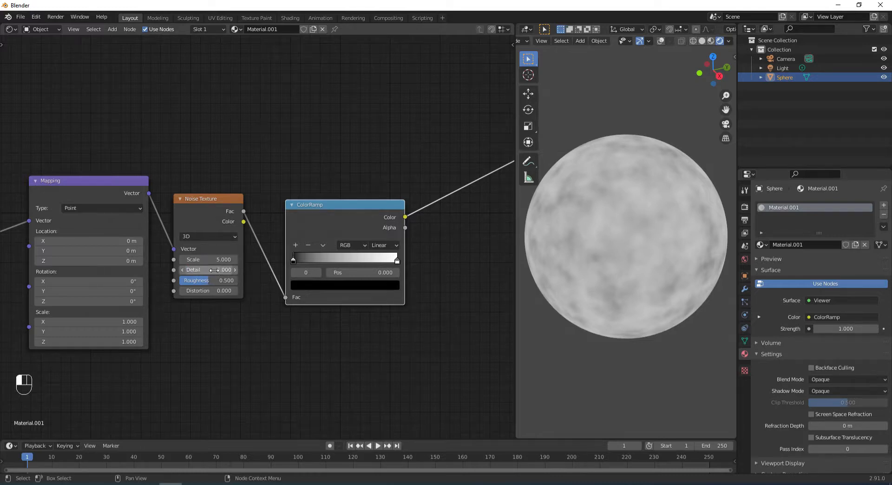
Change the ColorRamp's interpolation to Constant
scroll(432, 269, up, 2)
middle_drag(432, 269, 358, 264)
scroll(359, 257, up, 1)
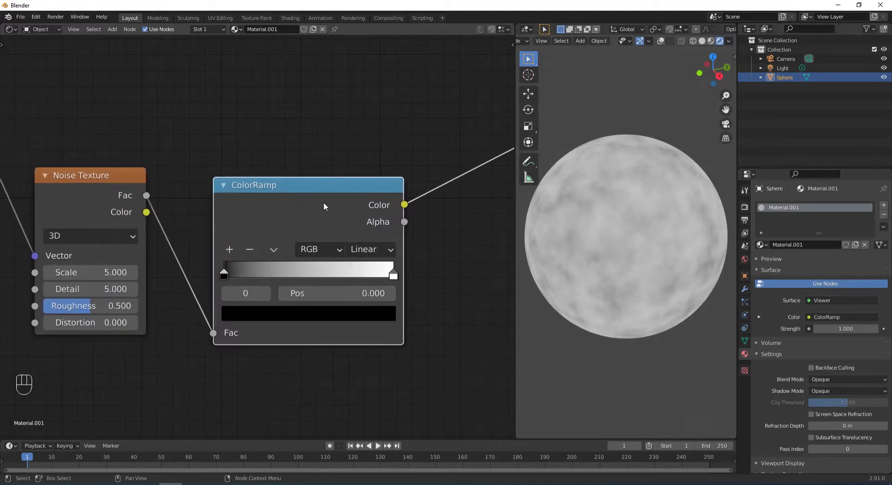
click(373, 249)
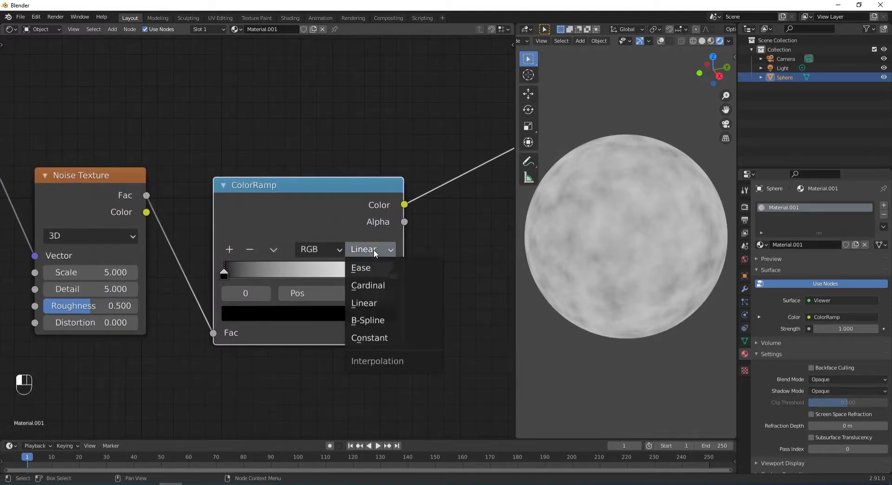
click(368, 336)
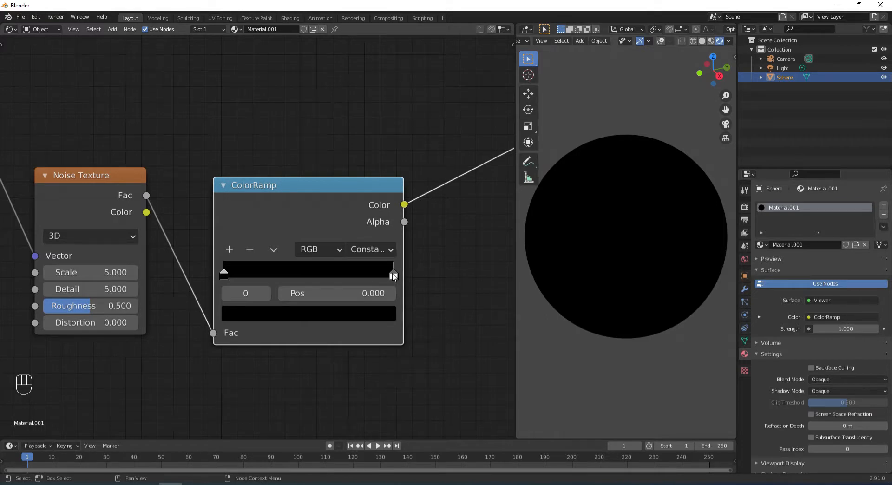
Set the position of the ColorRamp's white stop to 0.353
click(393, 274)
drag(393, 274, 327, 274)
click(356, 291)
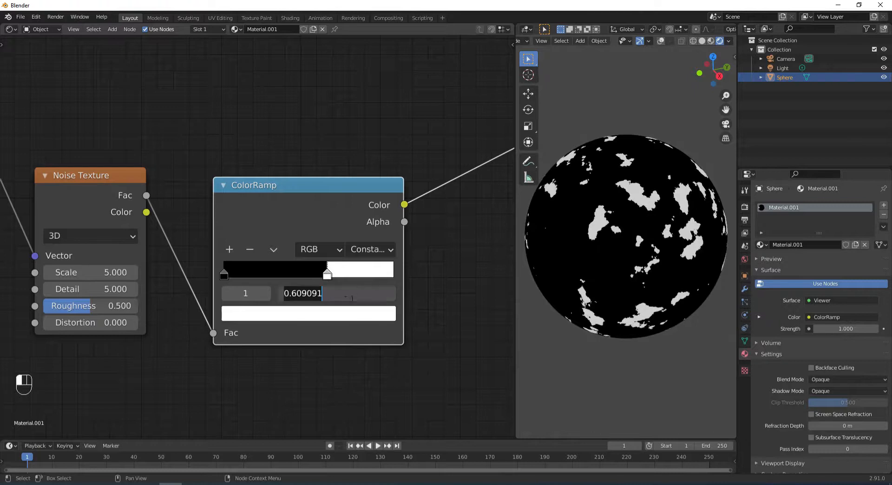
text(0.353)
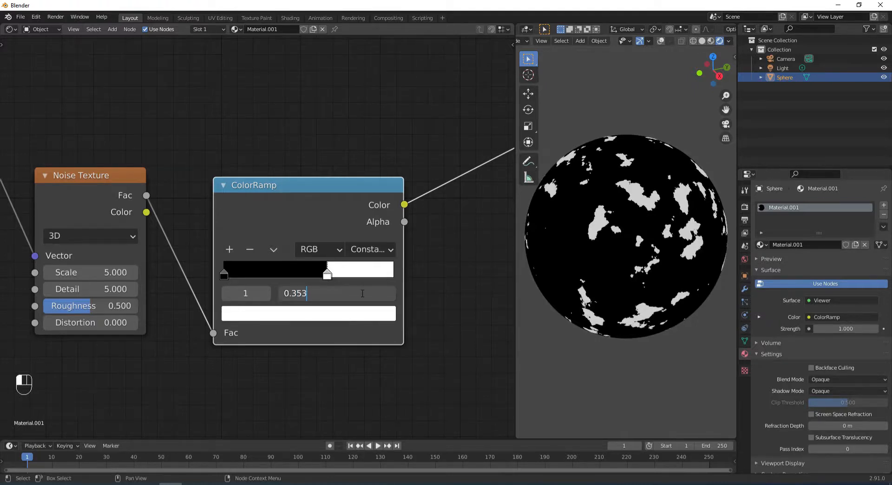
key(Return)
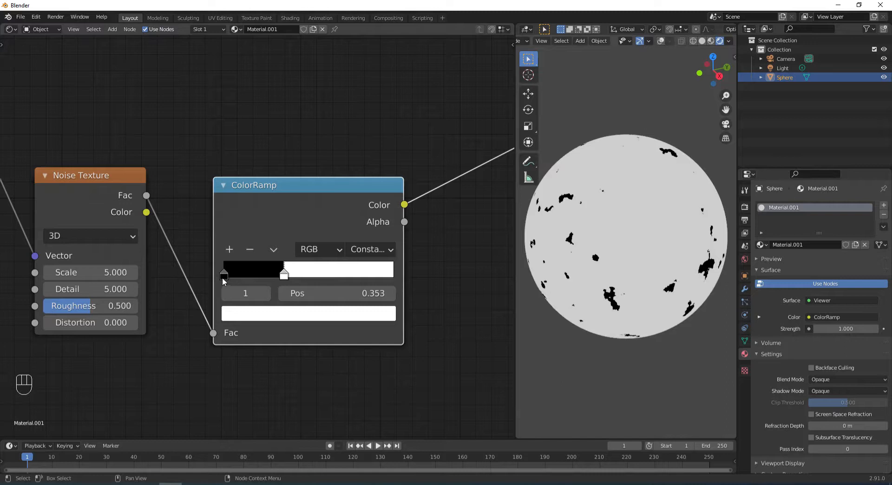
Set the position of the ColorRamp's black stop to 0.147
drag(223, 275, 257, 275)
click(334, 294)
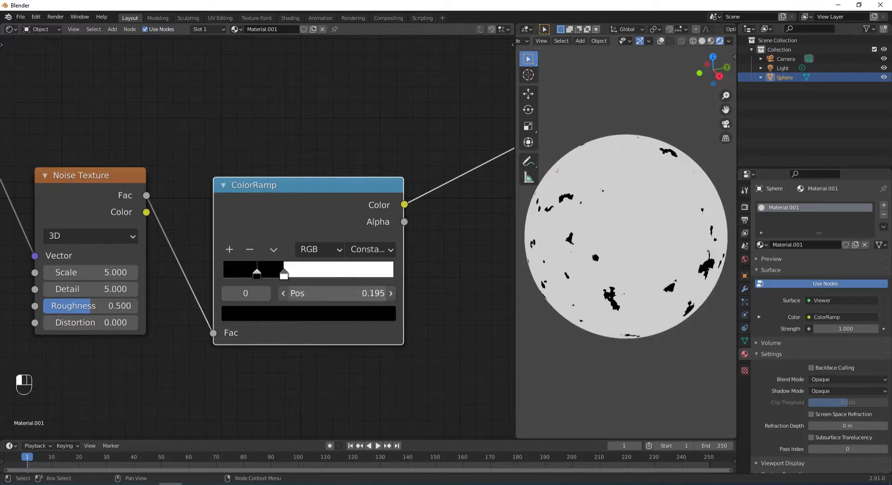
drag(298, 294, 359, 293)
text(47)
key(Return)
Duplicate the ColorRamp node twice, placing one copy above the original and the other below it
scroll(414, 191, down, 2)
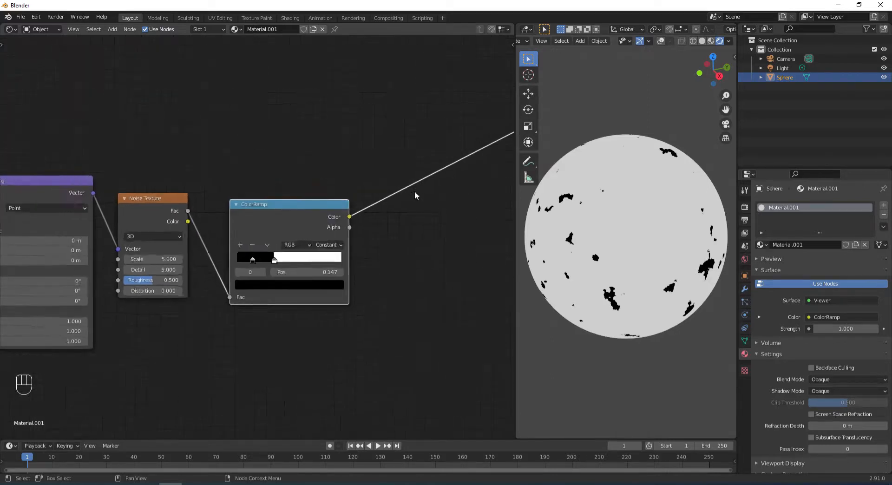
scroll(415, 191, down, 1)
scroll(407, 202, down, 1)
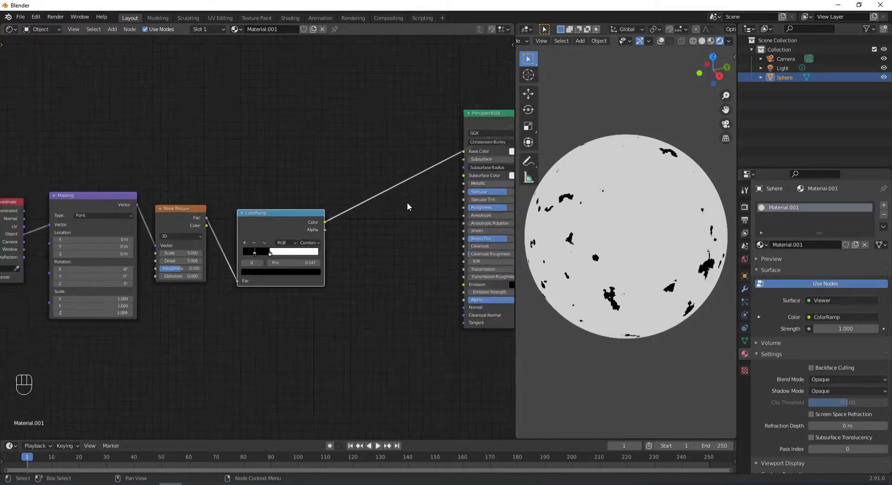
click(272, 215)
key(shift+d)
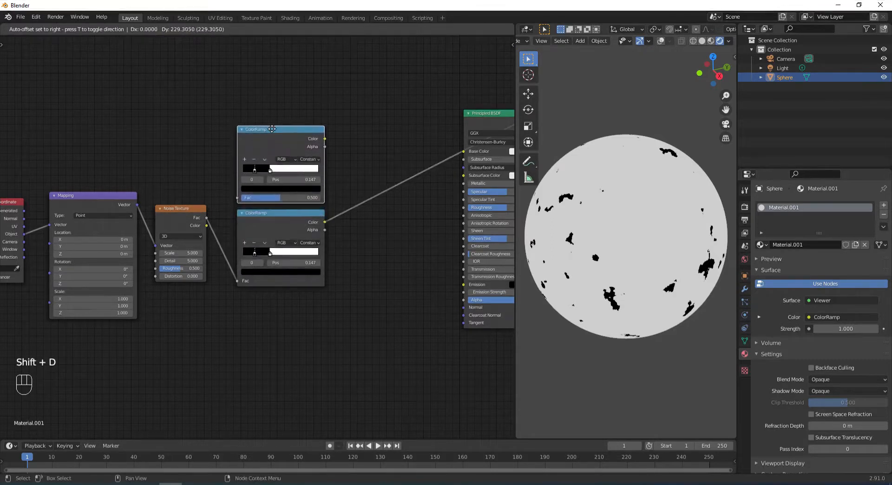
click(273, 133)
key(shift+d)
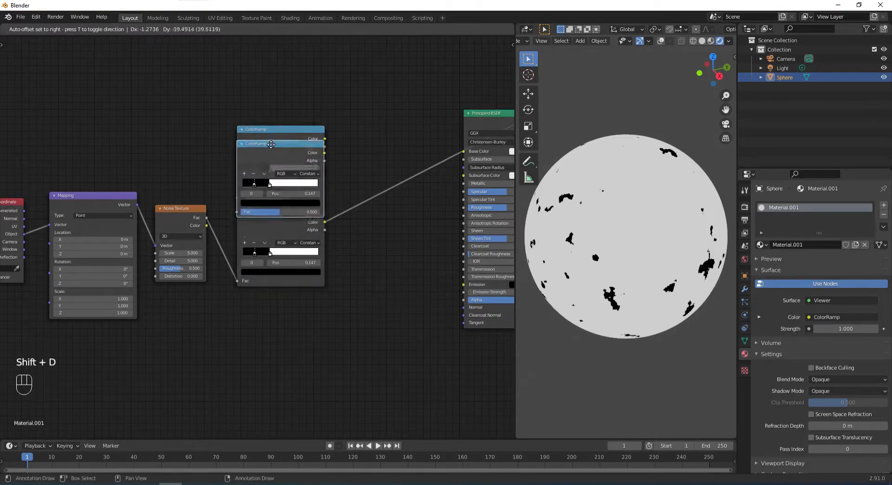
click(270, 296)
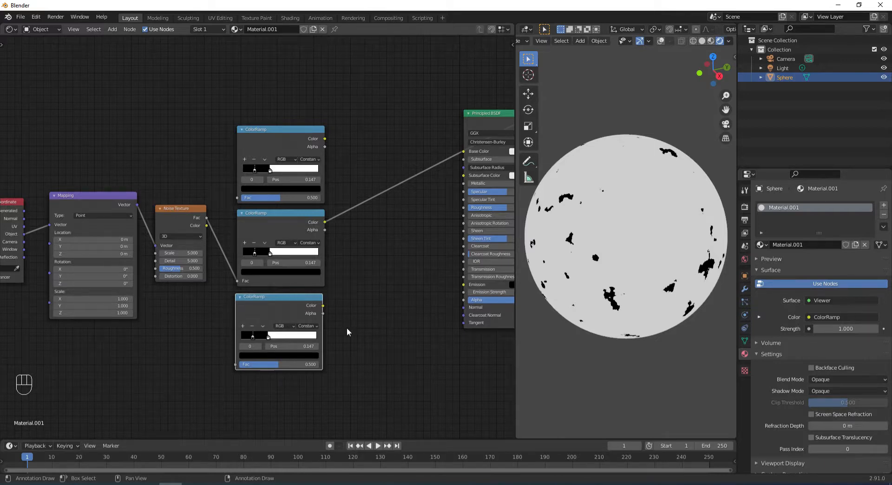
Connect the Noise Texture's Fac output to the Fac inputs of the upper and lower ColorRamp copies
scroll(346, 332, up, 2)
middle_drag(347, 331, 358, 242)
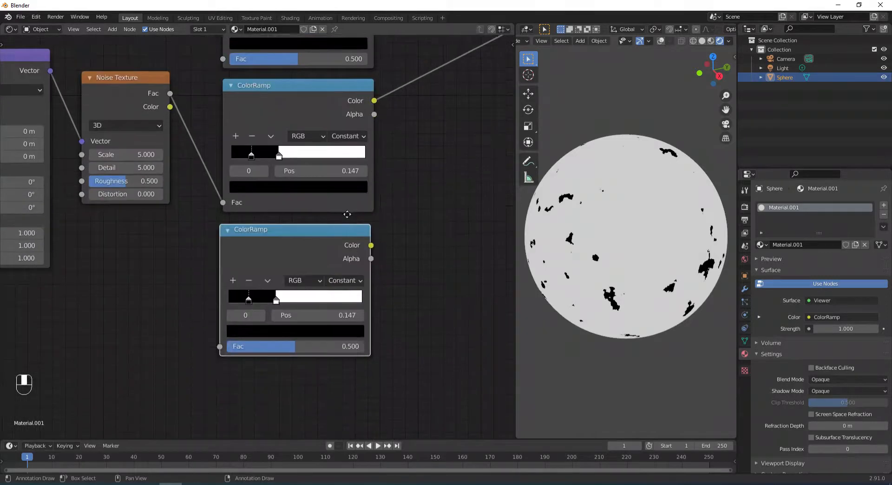
scroll(359, 241, up, 2)
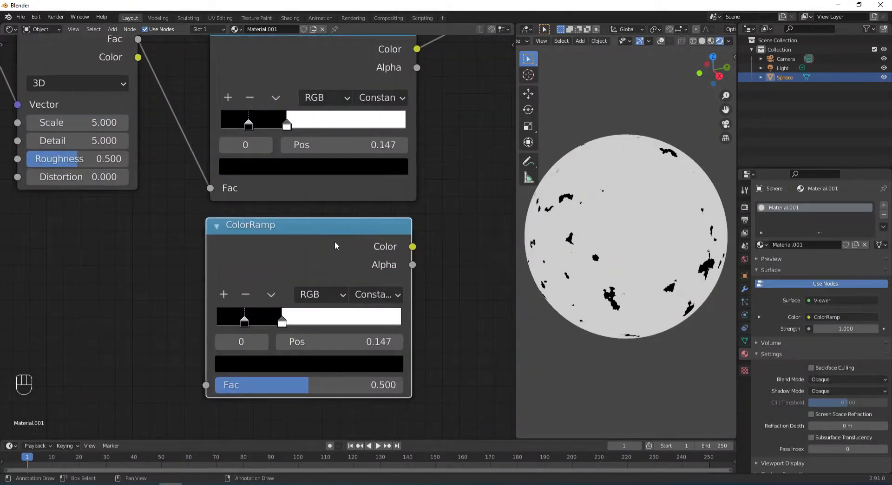
scroll(372, 223, down, 1)
middle_drag(406, 127, 400, 164)
scroll(401, 163, down, 2)
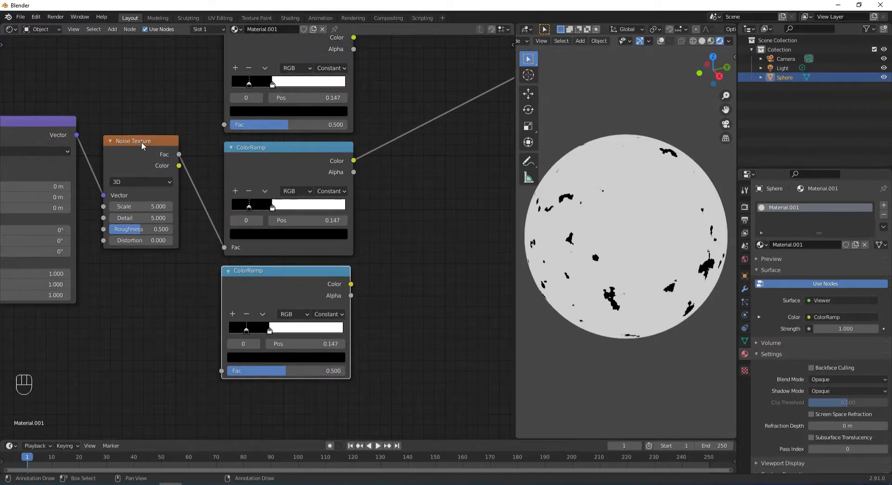
drag(179, 154, 225, 124)
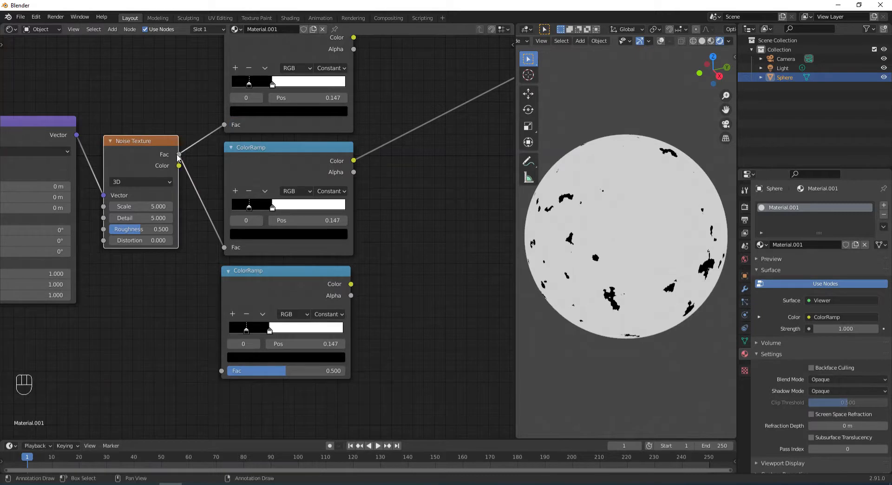
drag(179, 155, 222, 371)
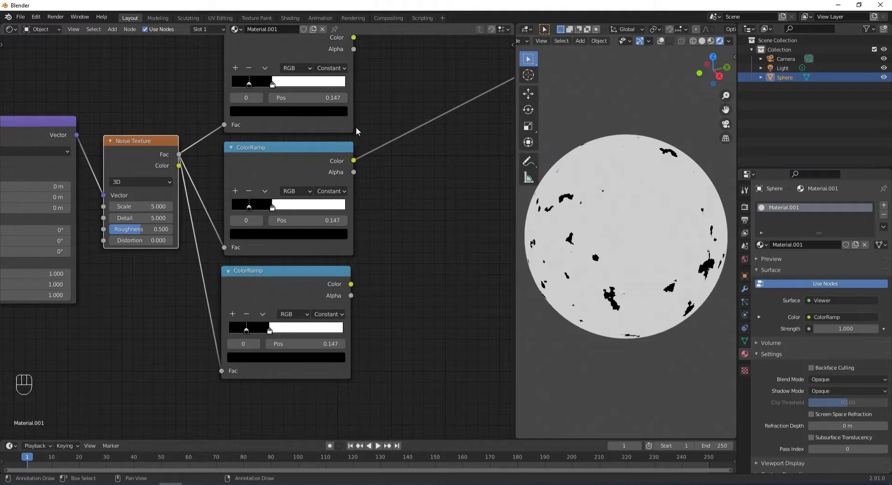
Change the interpolation of the lowest ColorRamp to Linear
scroll(394, 288, up, 2)
middle_drag(410, 288, 394, 192)
scroll(390, 236, up, 2)
middle_drag(417, 228, 411, 193)
click(372, 227)
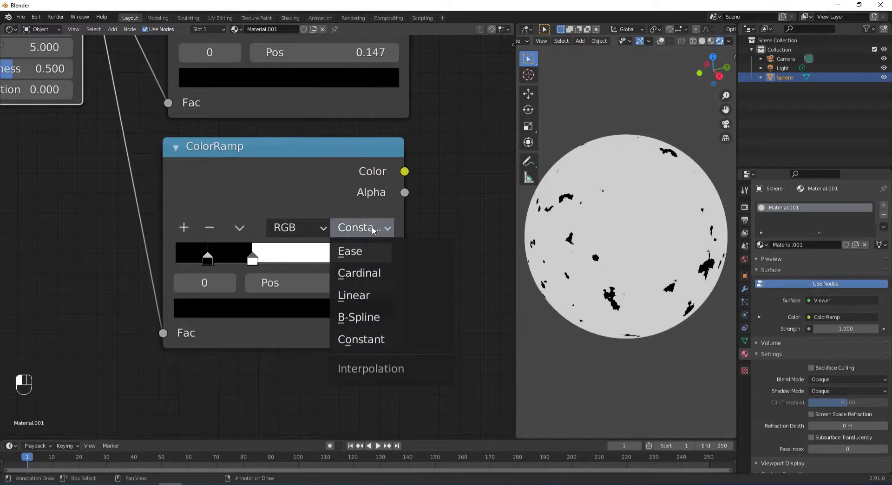
click(359, 296)
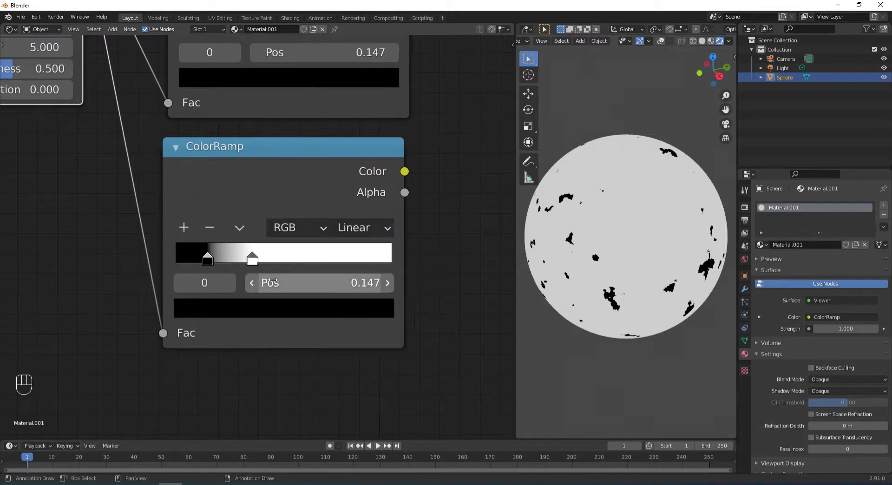
Add a grey stop to the lowest ColorRamp, move it past the white stop and set its position to 0.415
click(184, 228)
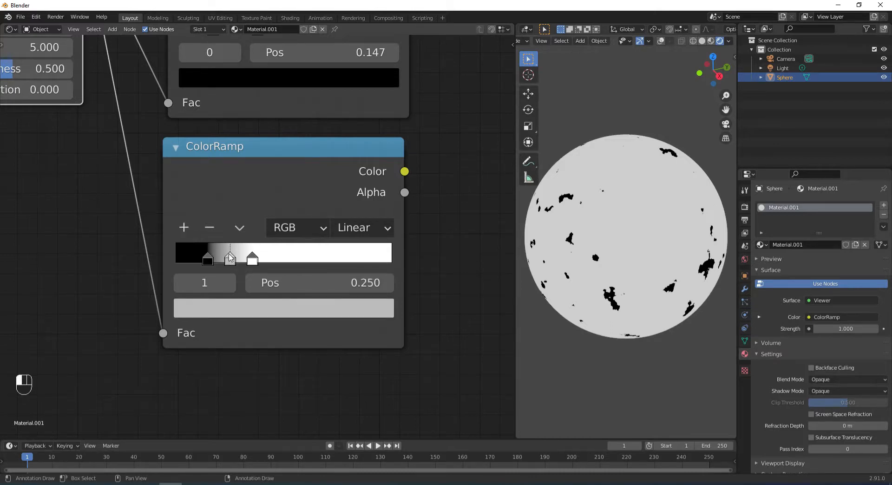
drag(230, 258, 274, 260)
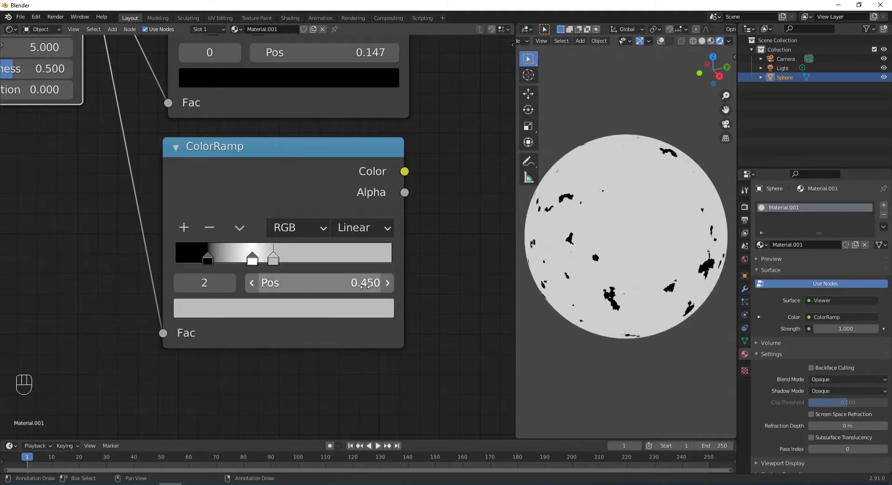
click(365, 286)
drag(263, 282, 280, 283)
text(15)
key(Return)
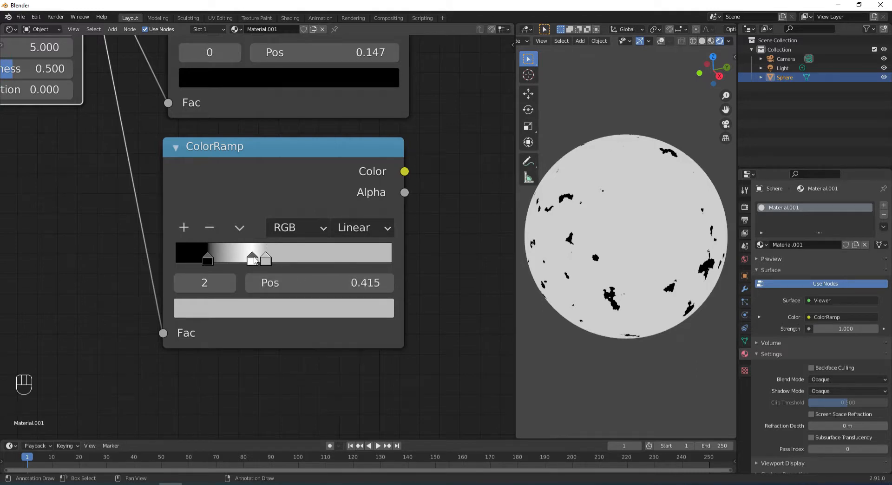
Set the lowest ColorRamp's black stop to position 0.349 and preview this ramp on the sphere
click(252, 258)
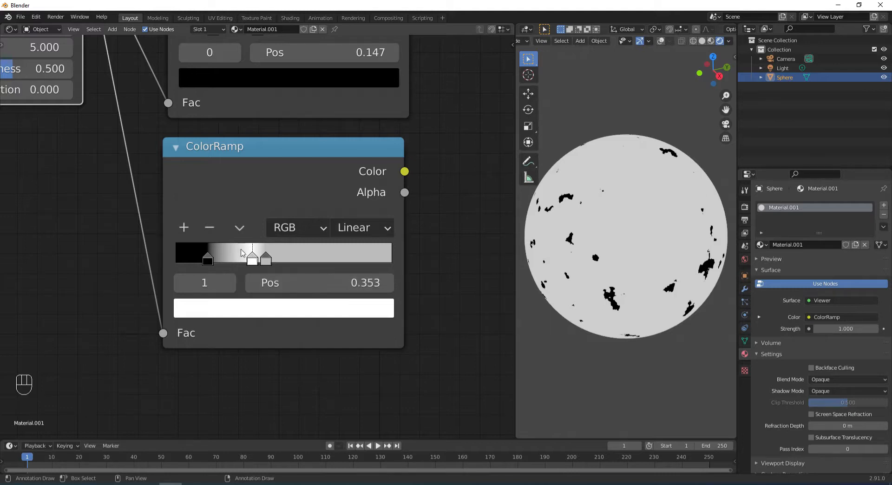
click(208, 258)
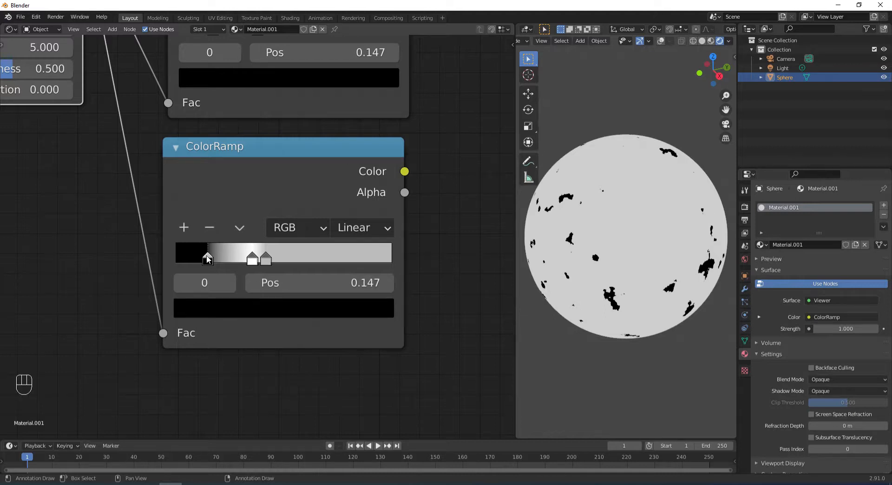
click(294, 282)
double_click(294, 283)
text(349)
key(Return)
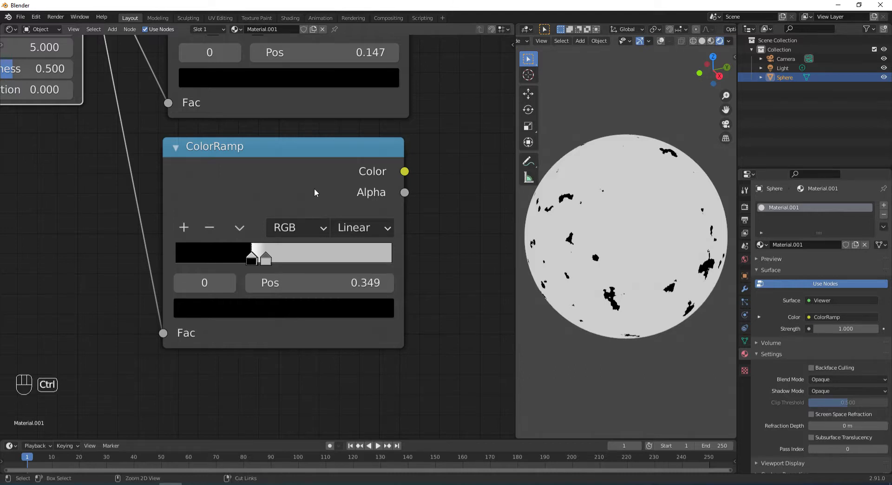
ctrl+shift+click(314, 158)
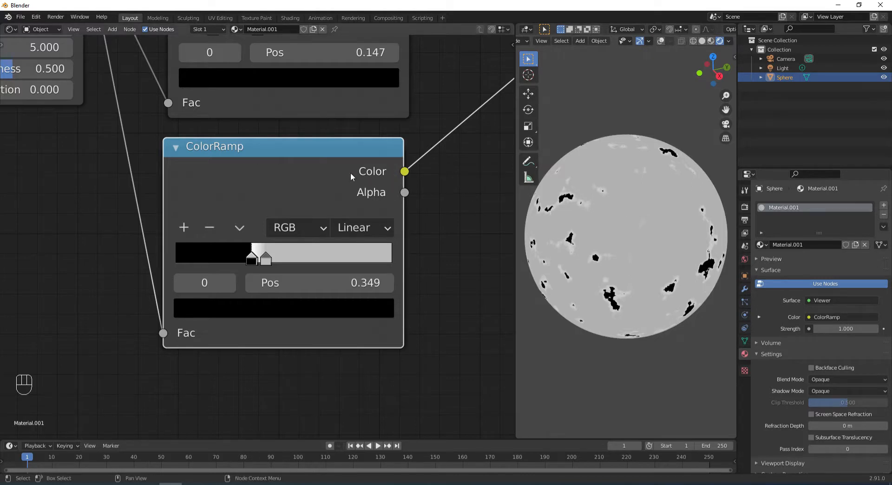
Combine the middle and lowest ColorRamps with a Mix node, expand it and set its Fac to 1.000
scroll(353, 176, down, 4)
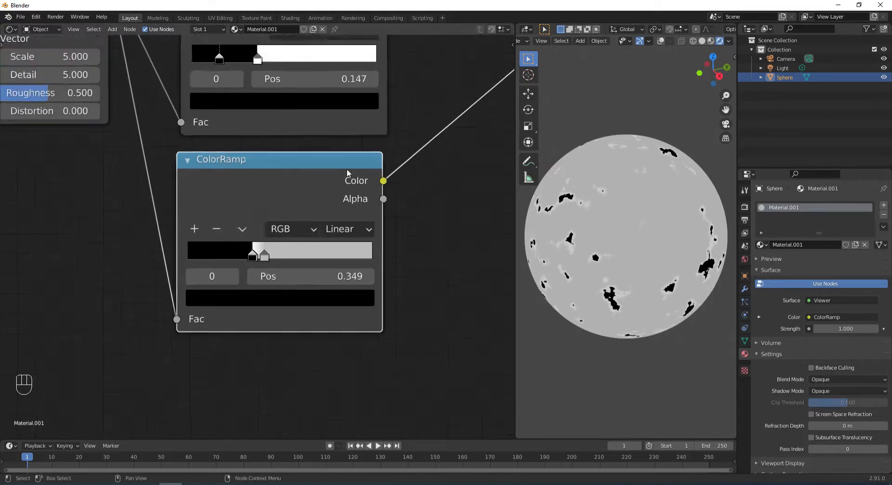
middle_drag(405, 160, 387, 184)
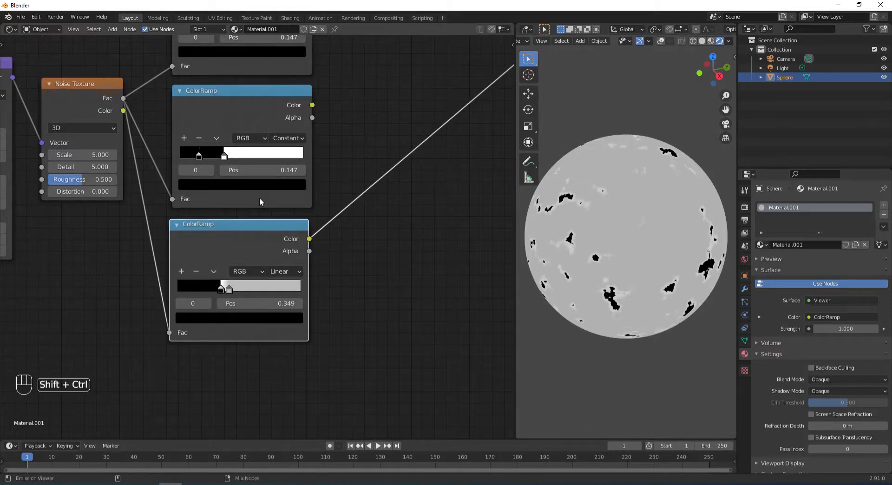
ctrl+shift+right_drag(259, 201, 256, 243)
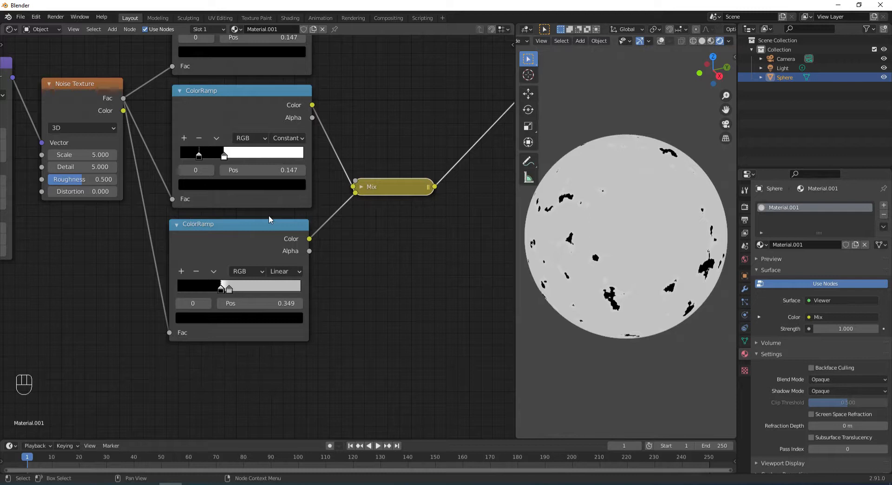
click(361, 188)
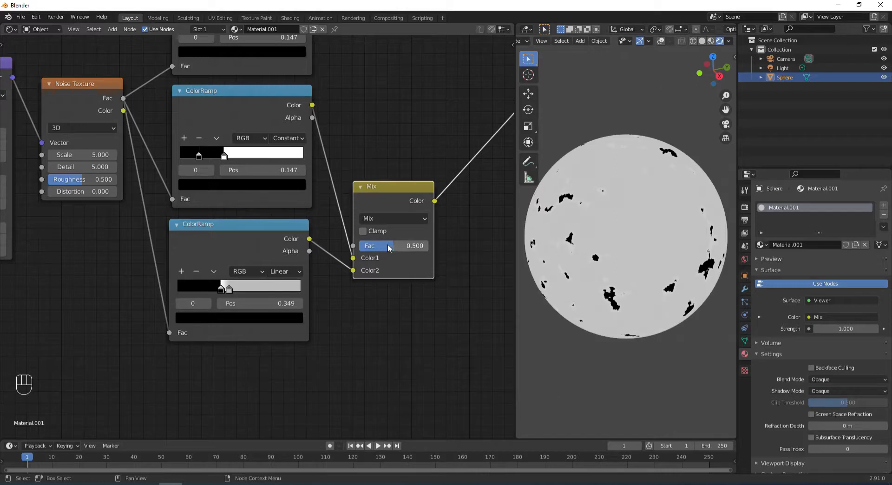
drag(395, 245, 429, 246)
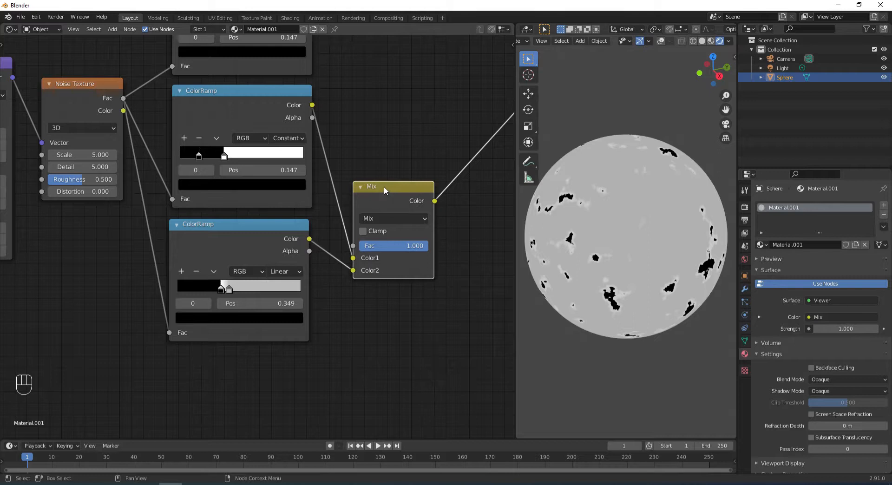
Delete the Mix node and add a Bump node between the lowest ColorRamp and the Principled BSDF
key(Delete)
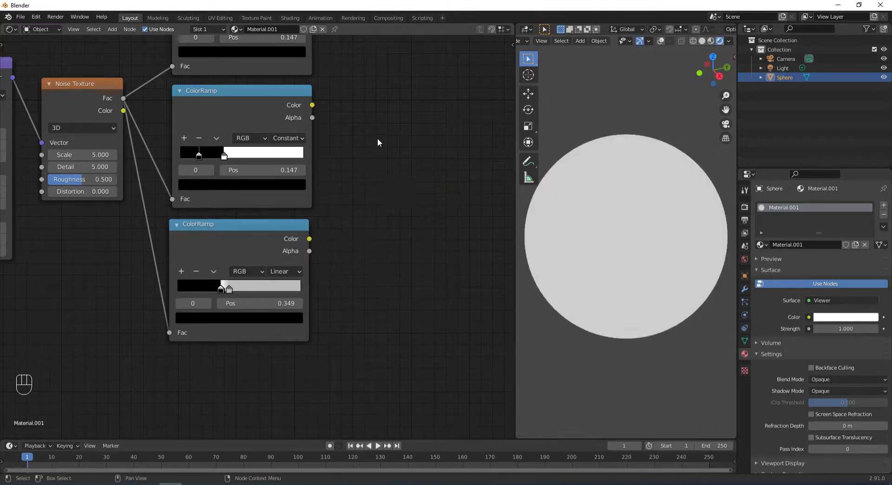
scroll(377, 138, down, 2)
middle_drag(379, 154, 350, 219)
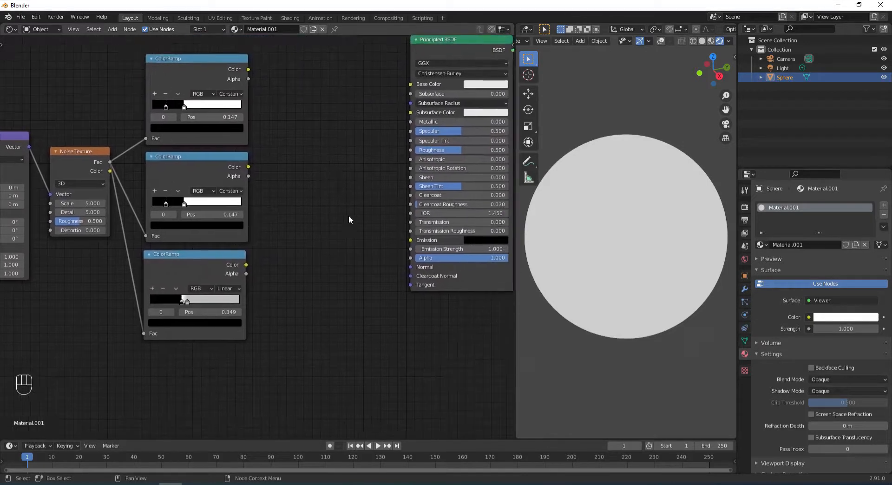
key(shift+a)
click(308, 241)
key(BackSpace)
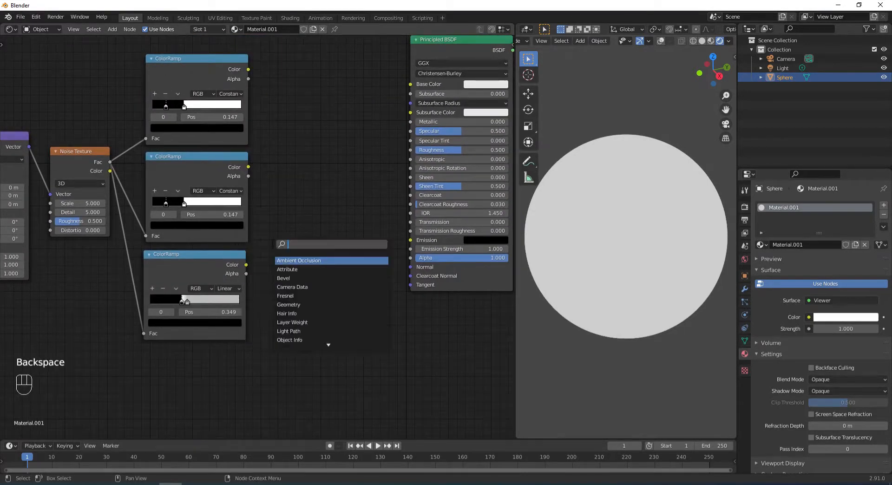
text(bump)
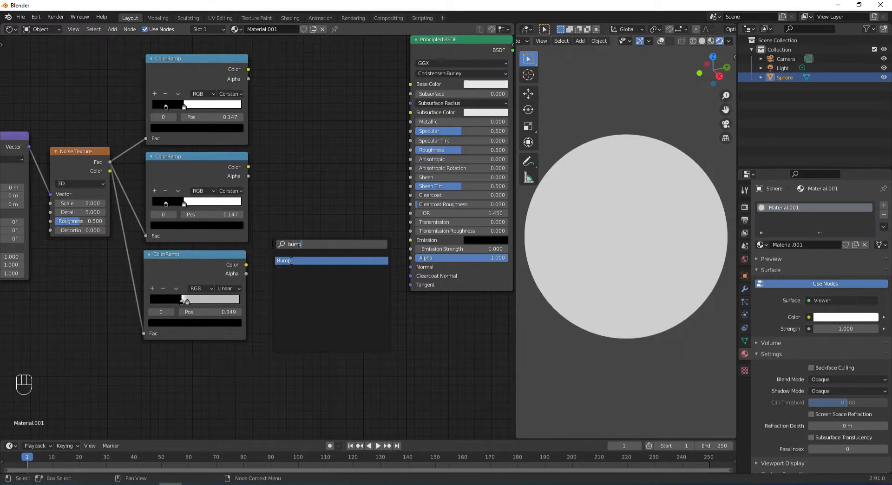
key(Return)
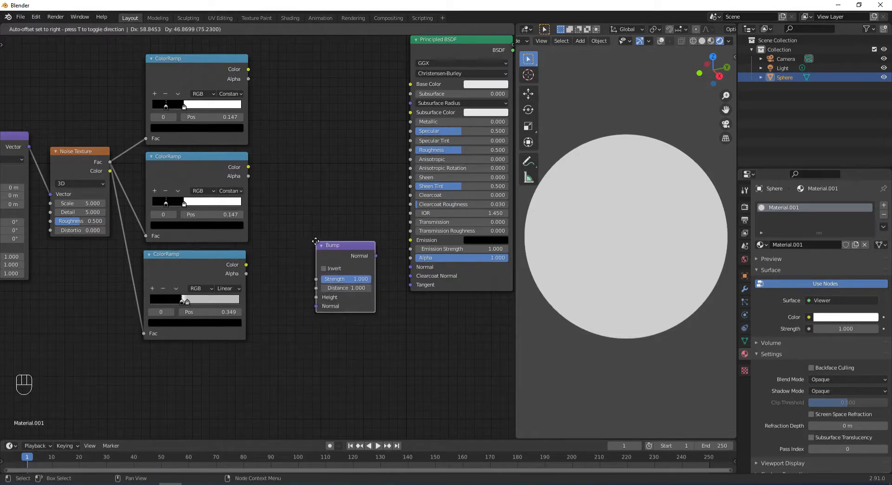
click(316, 244)
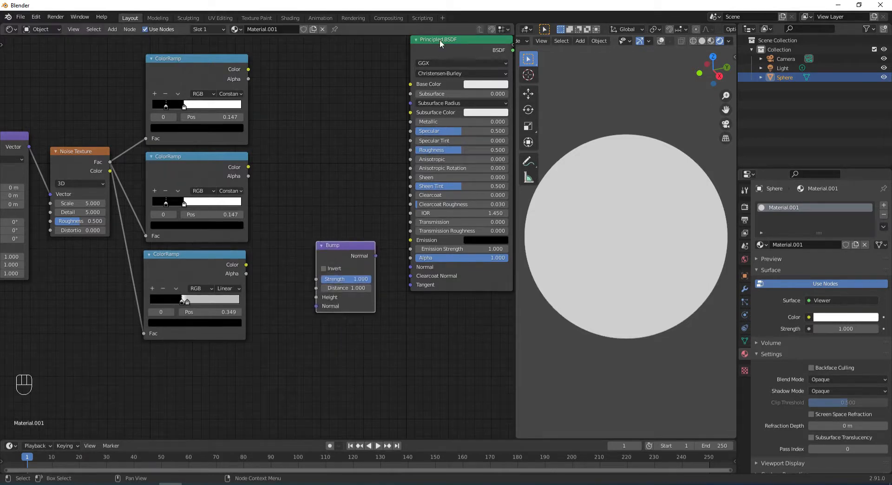
Link the lowest ColorRamp's Color through the Bump node's Height to the Principled BSDF's Normal and preview the shader on the sphere
drag(375, 256, 412, 270)
drag(245, 264, 251, 267)
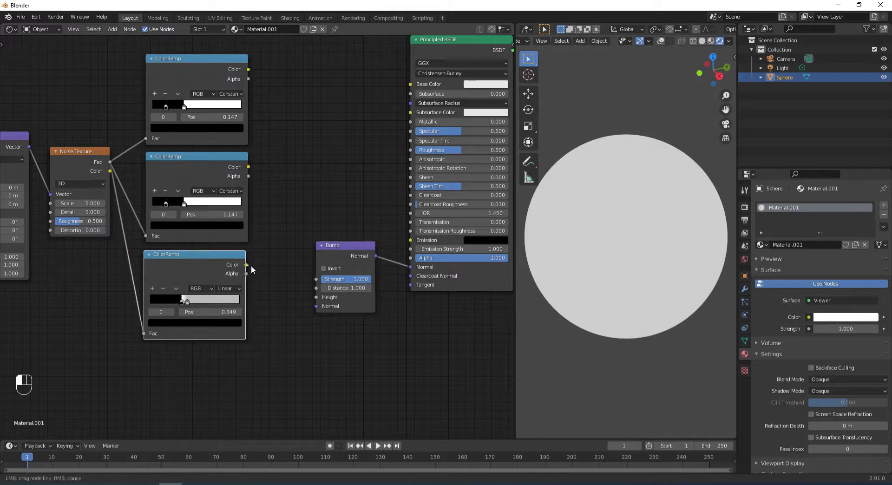
drag(317, 297, 317, 297)
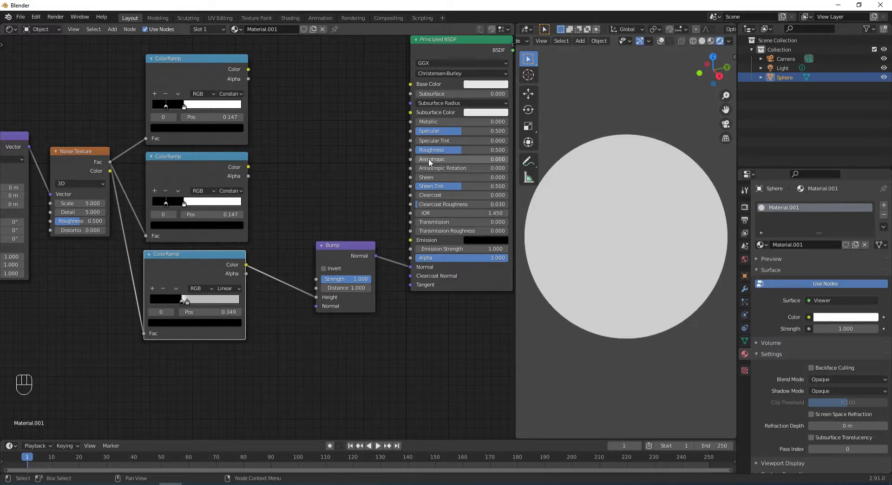
ctrl+shift+click(455, 40)
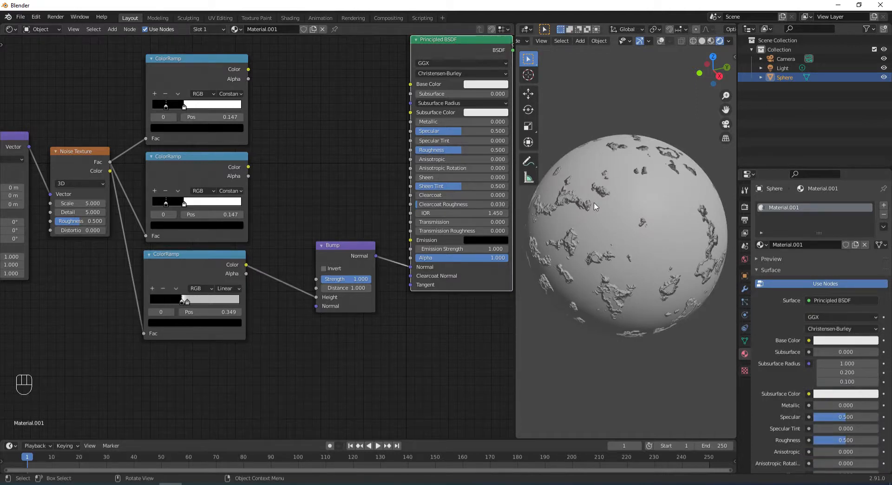
Add a MixRGB node above the Bump node and connect its Color output to the Principled BSDF's Base Color
middle_drag(393, 122, 384, 174)
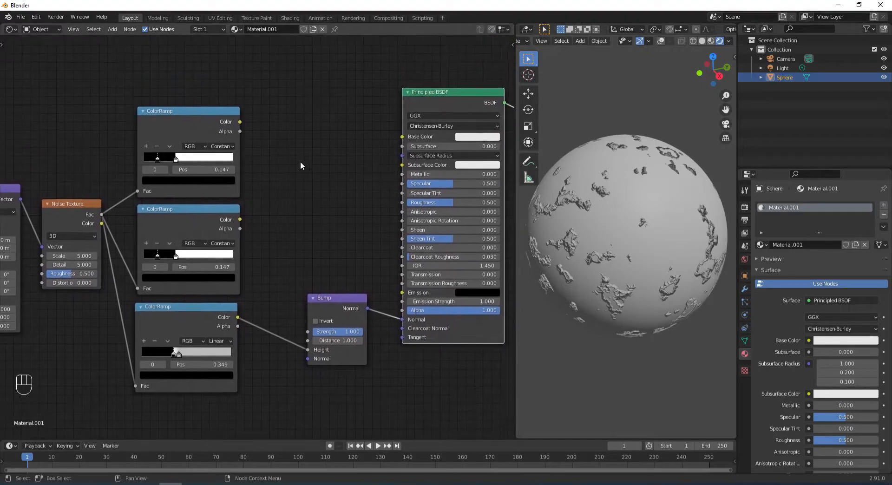
key(shift+a)
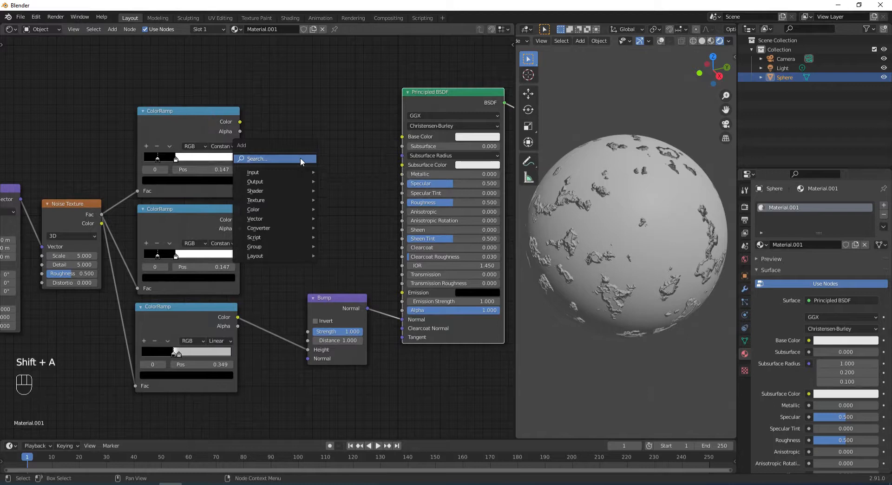
click(300, 158)
text(mix)
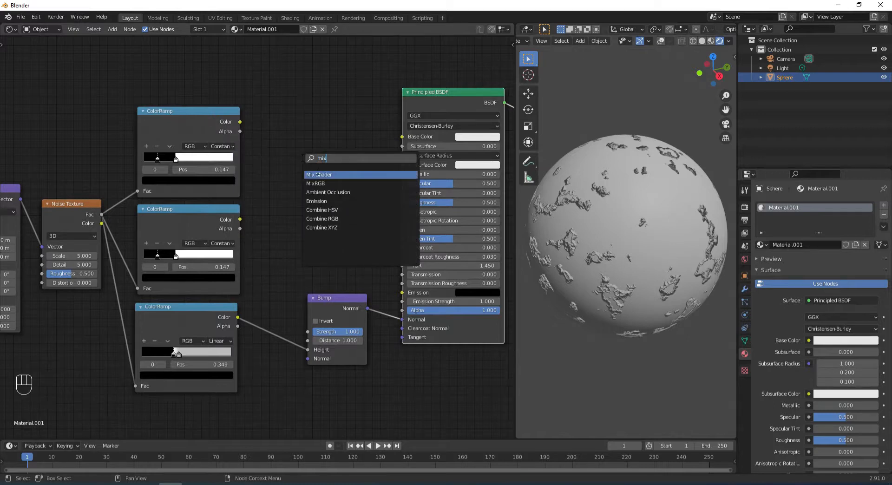
click(320, 183)
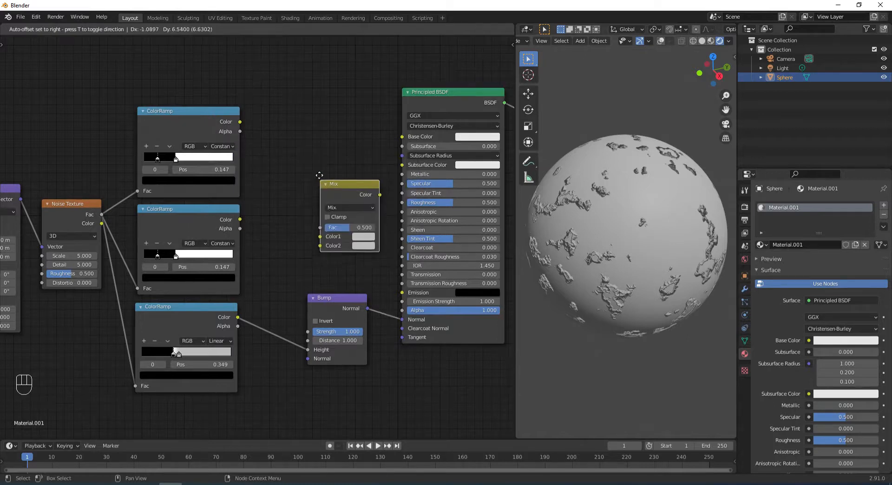
click(309, 125)
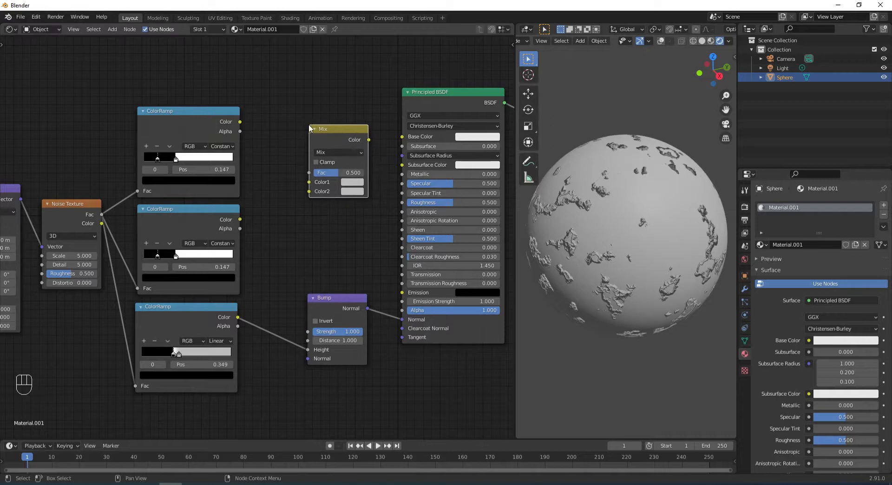
drag(369, 139, 403, 138)
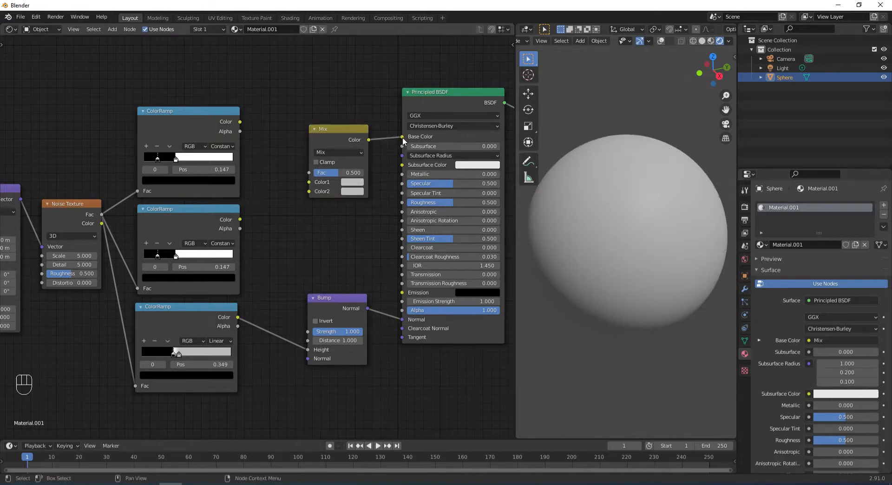
Set the Mix node's Color1 to dark brown (H 0.047, S 0.546, V 0.366) and its Color2 to light yellow-green
click(351, 183)
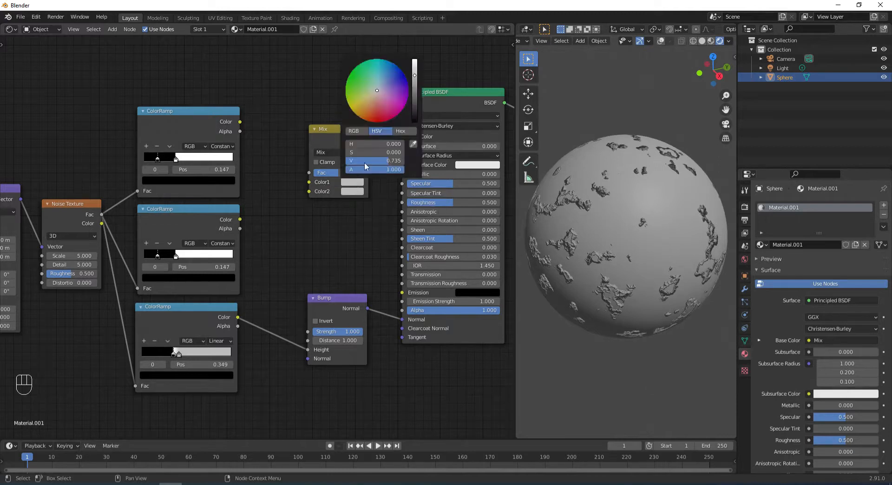
click(371, 107)
click(415, 73)
drag(415, 73, 415, 99)
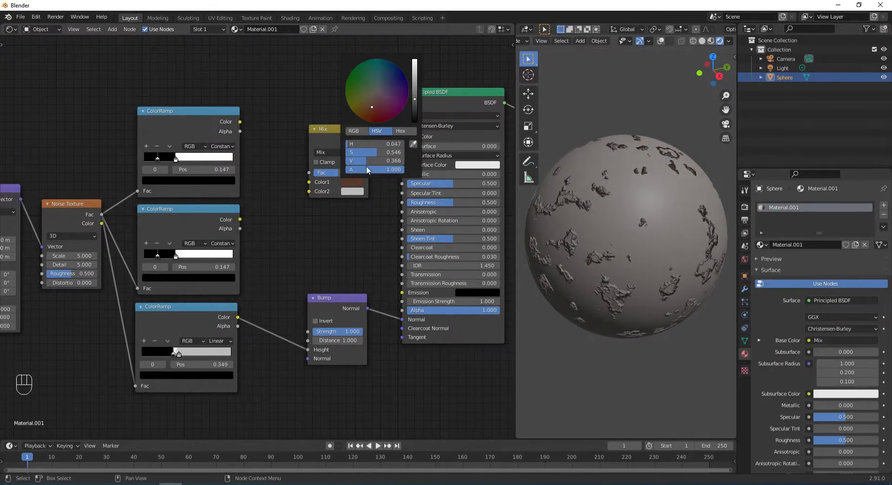
click(352, 191)
drag(374, 113, 364, 106)
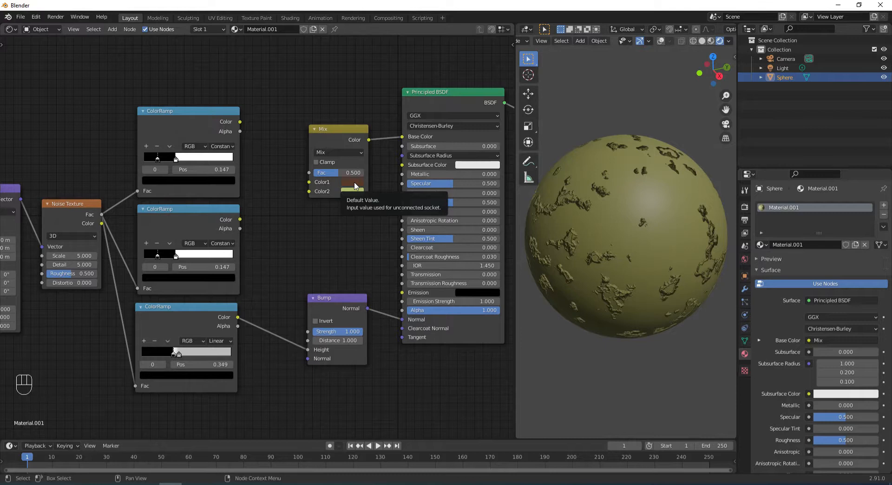
Connect the middle ColorRamp's Color to the Mix node's Fac and swap the positions of the upper two ColorRamps
click(185, 213)
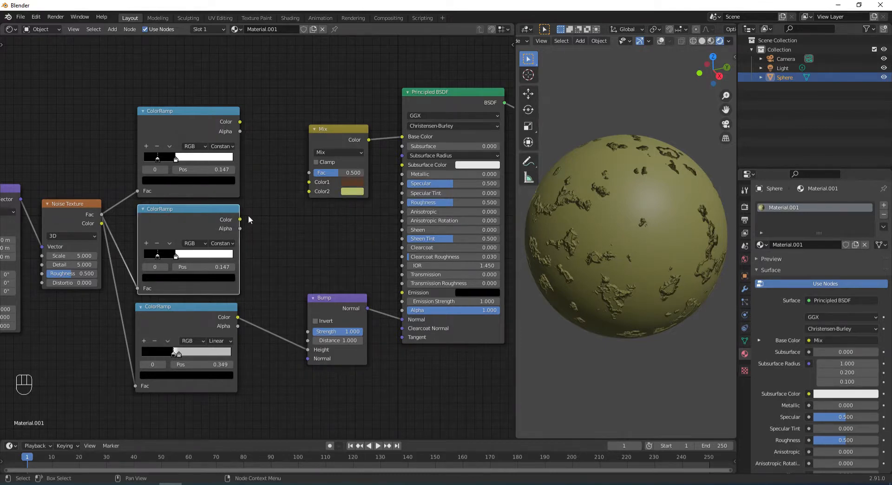
drag(240, 219, 309, 172)
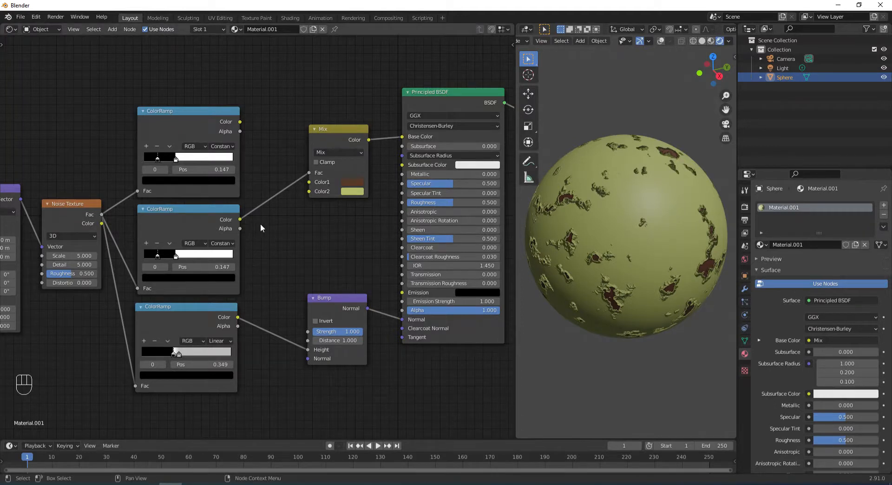
click(195, 214)
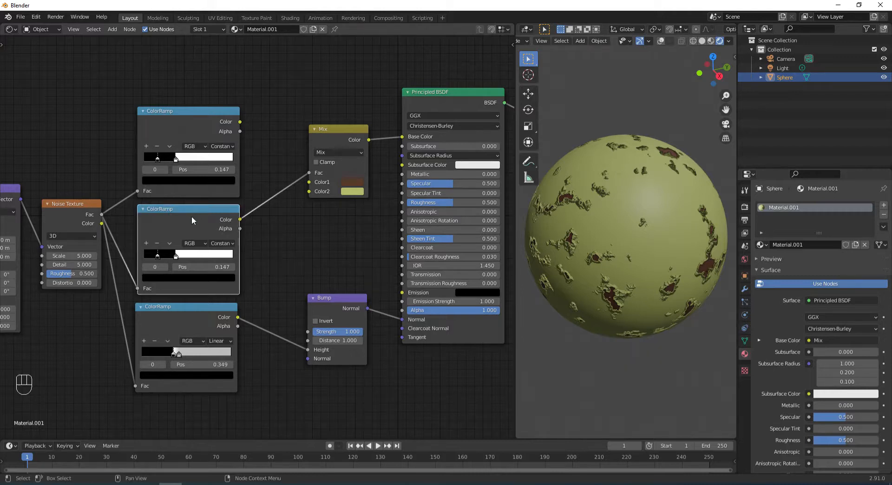
drag(192, 208, 184, 15)
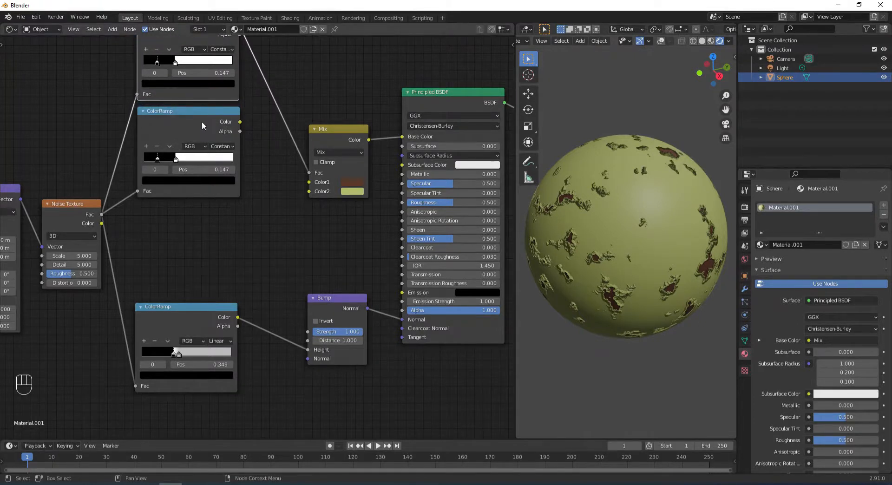
shift+click(190, 111)
drag(189, 111, 187, 211)
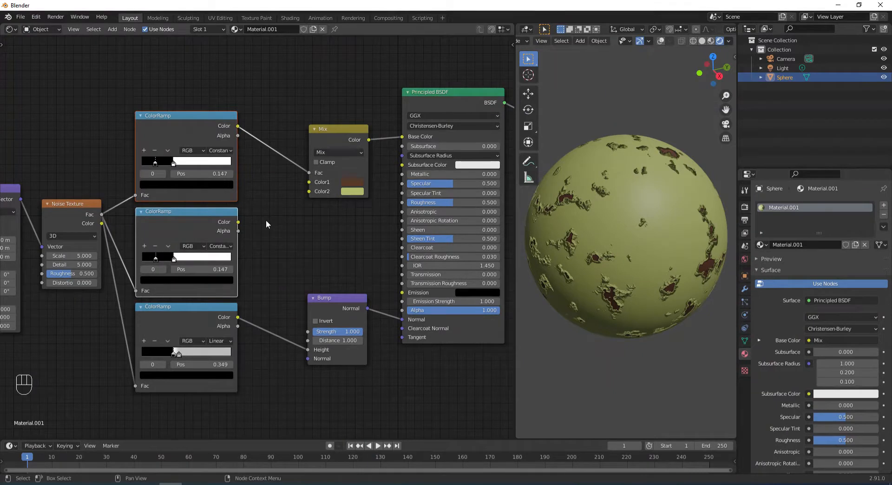
Move all nodes up to the ColorRamps farther from the shader and place the Mix node beside the uppermost ColorRamp
scroll(321, 192, down, 3)
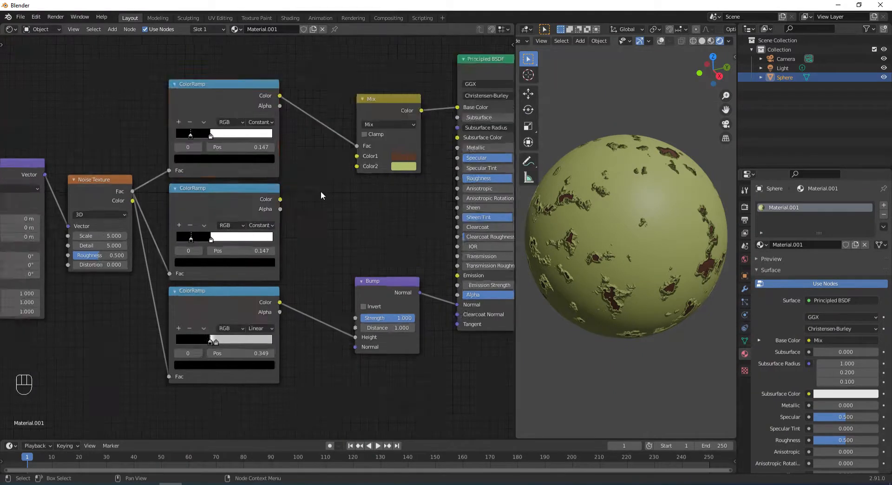
scroll(297, 199, down, 1)
middle_drag(299, 199, 323, 210)
scroll(323, 210, down, 1)
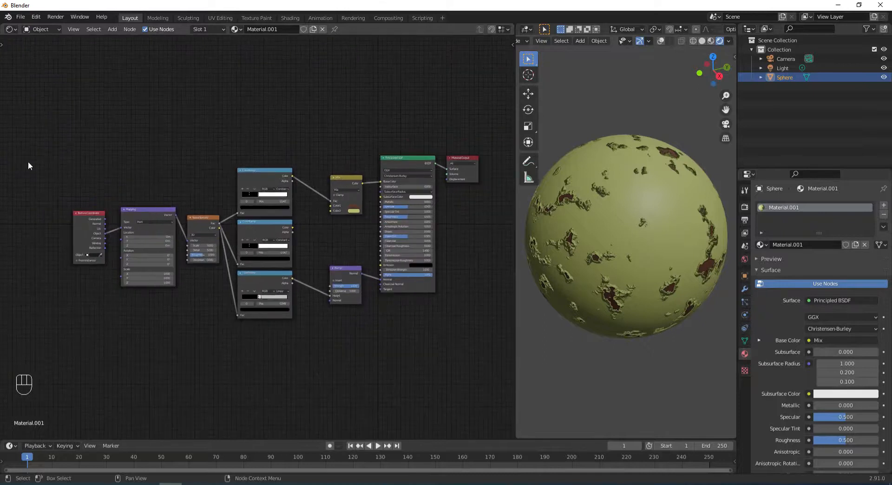
drag(41, 135, 321, 348)
drag(280, 220, 243, 220)
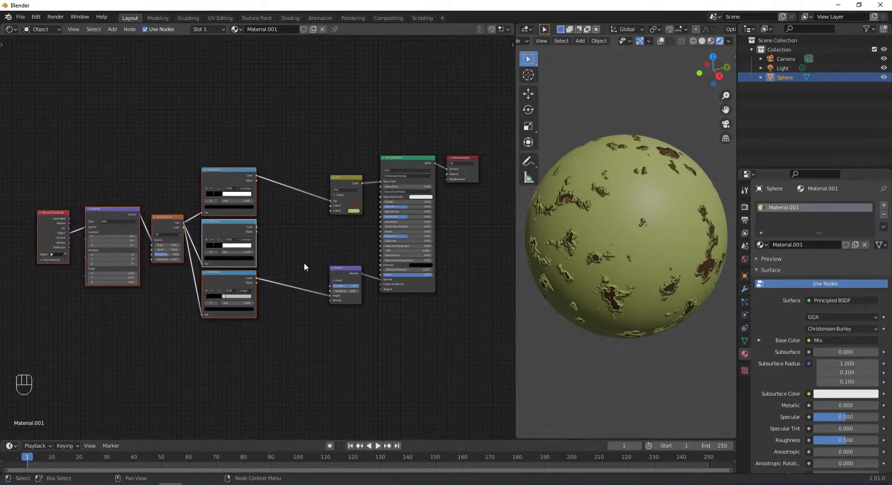
scroll(304, 263, up, 4)
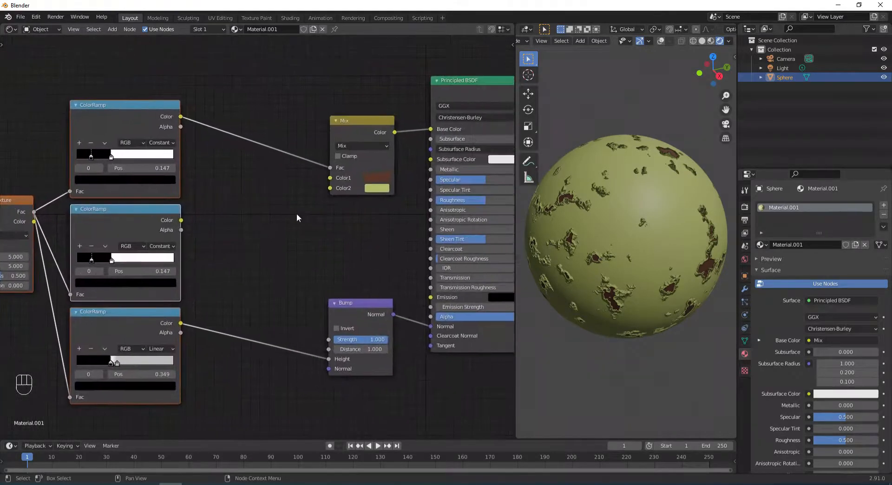
drag(351, 121, 257, 106)
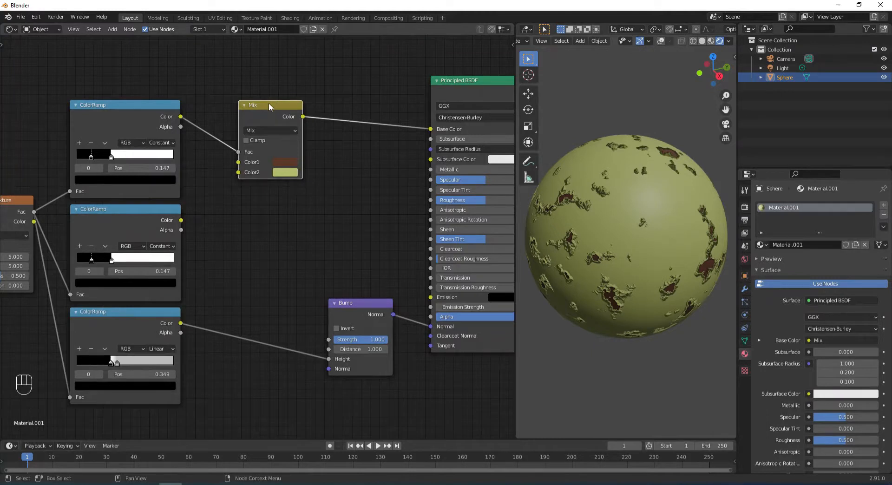
Duplicate the Mix node onto its Base Color link, set the copy's blend mode to Multiply and its Fac to 1.000
key(shift+d)
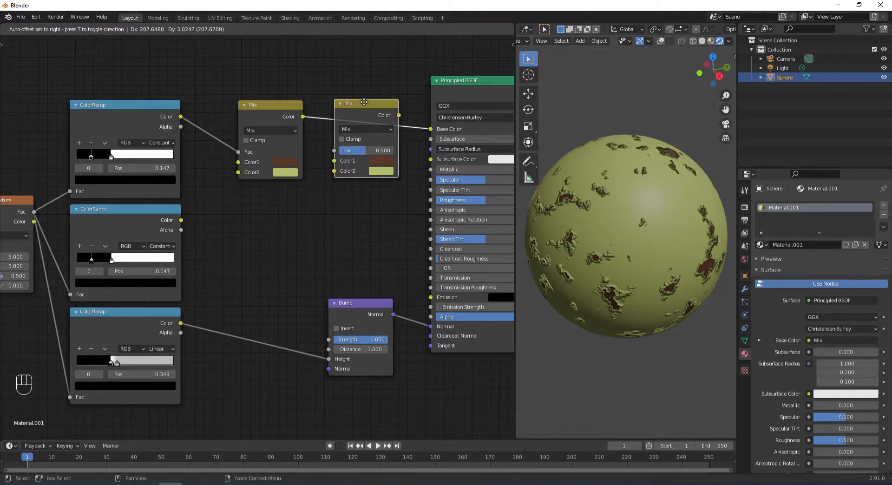
click(365, 102)
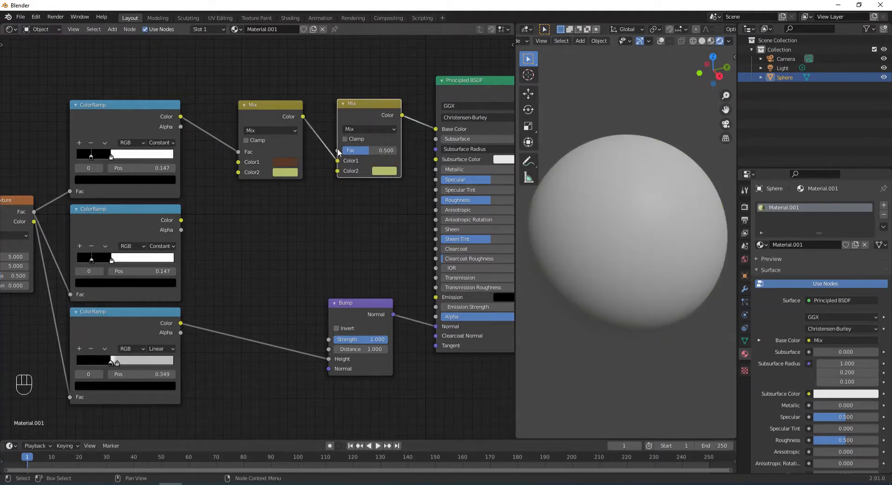
click(366, 127)
click(363, 157)
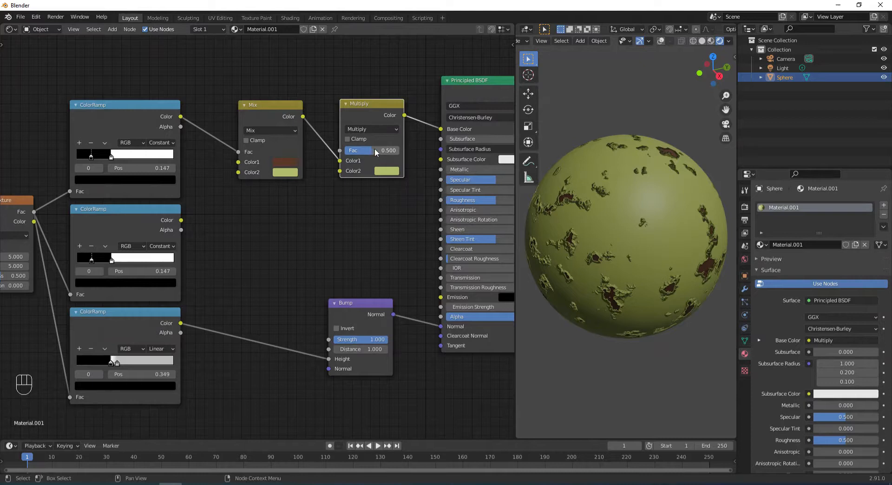
drag(368, 150, 399, 157)
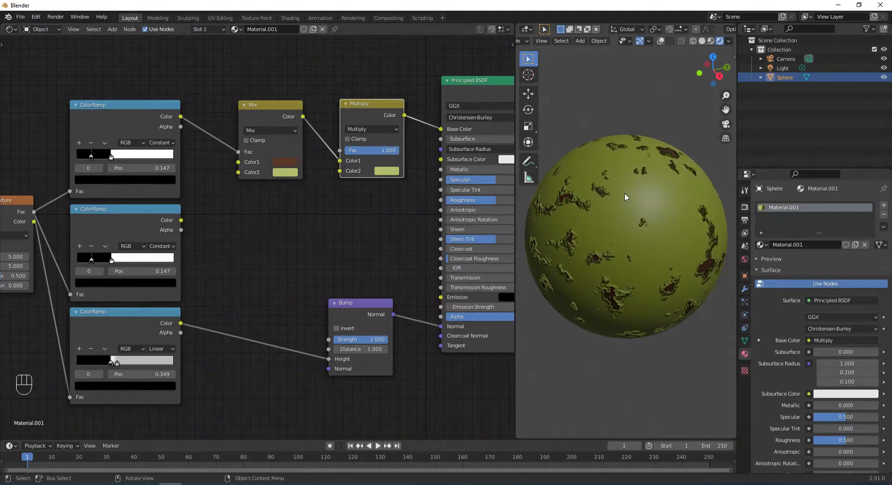
drag(365, 136, 366, 156)
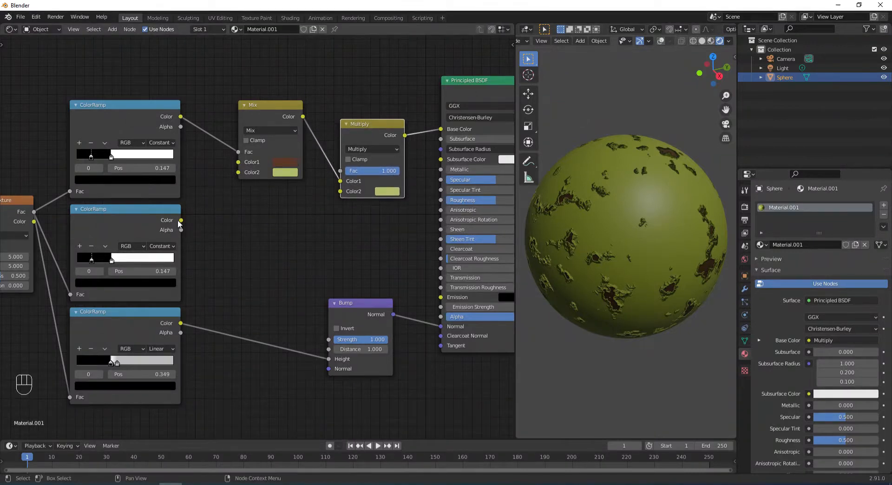
Connect the middle ColorRamp's Color output to the Multiply node's Color2
drag(181, 220, 198, 222)
drag(281, 208, 340, 191)
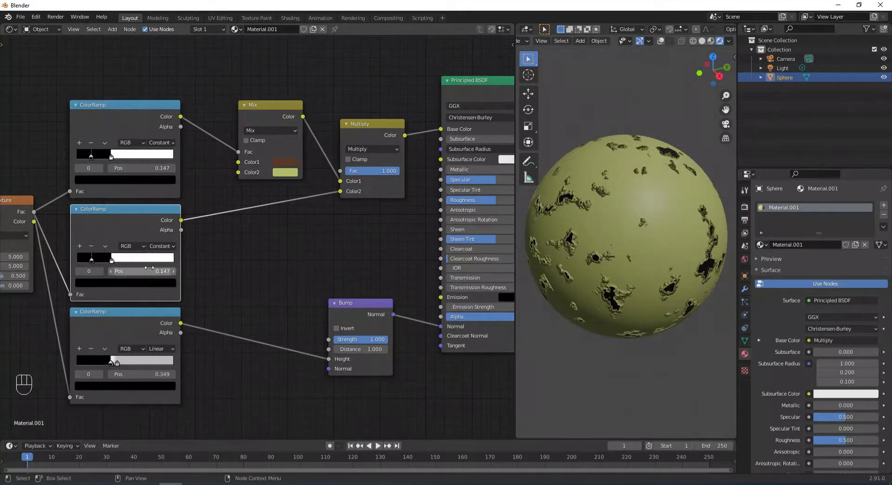
scroll(260, 232, up, 1)
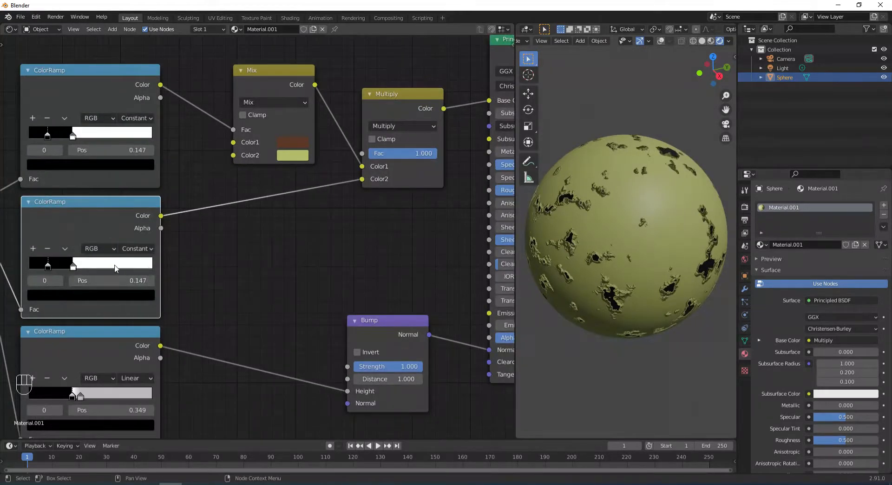
Set the middle ColorRamp's interpolation to Ease, add a stop and place the new grey stop before the black one
scroll(116, 269, up, 1)
middle_drag(116, 269, 290, 271)
scroll(290, 272, up, 1)
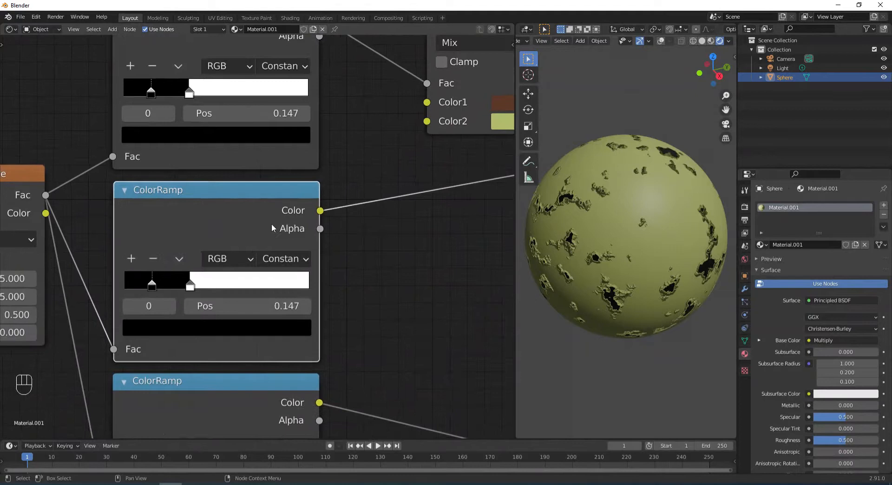
click(284, 259)
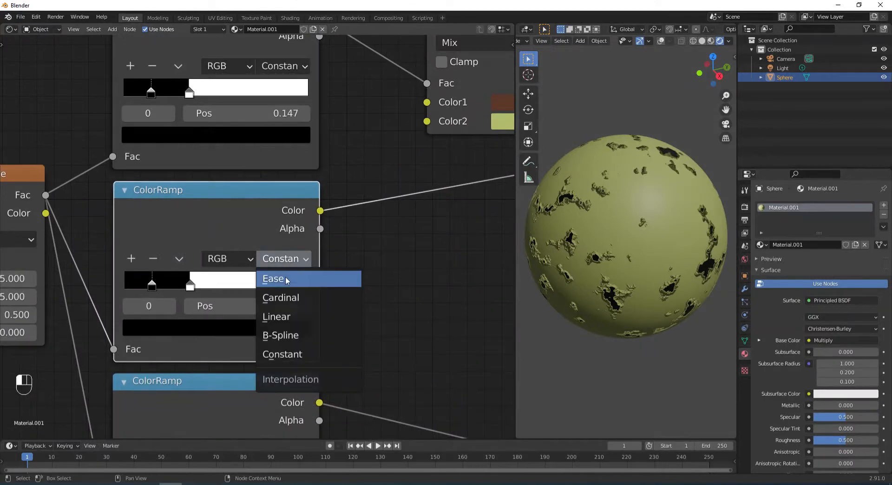
click(284, 279)
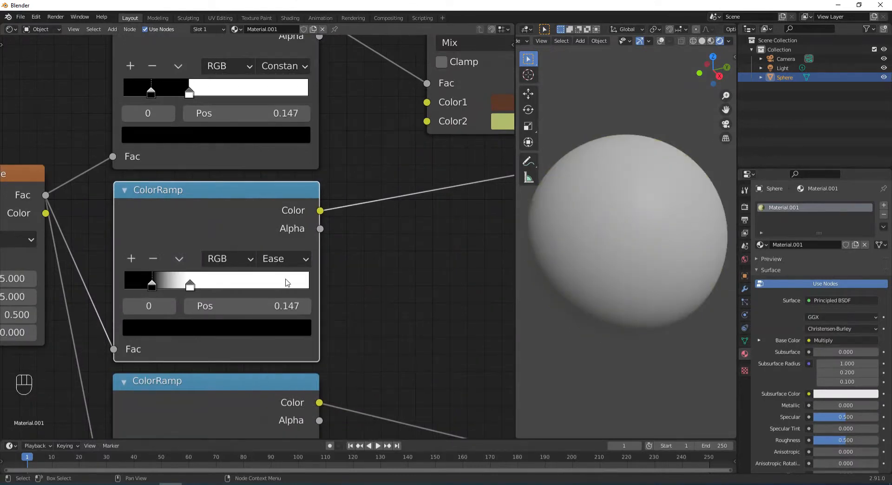
click(131, 259)
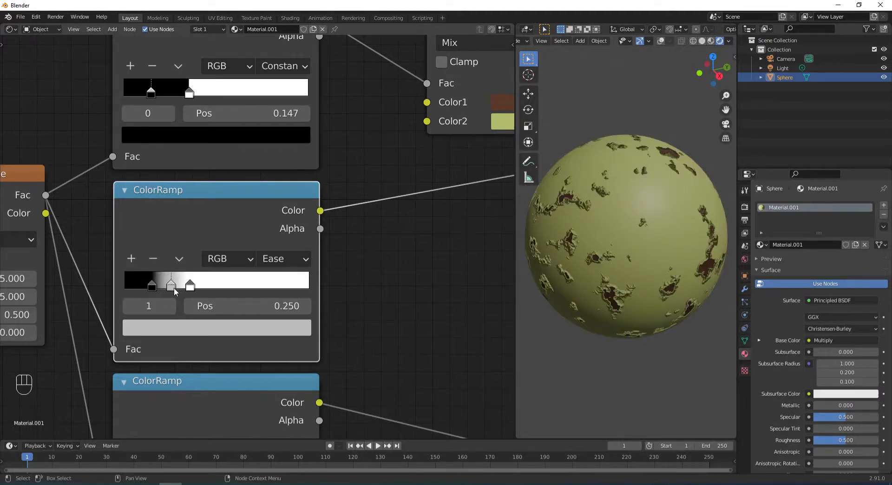
drag(171, 288, 134, 287)
Set the position of the middle ColorRamp's white stop to 0.359
click(190, 286)
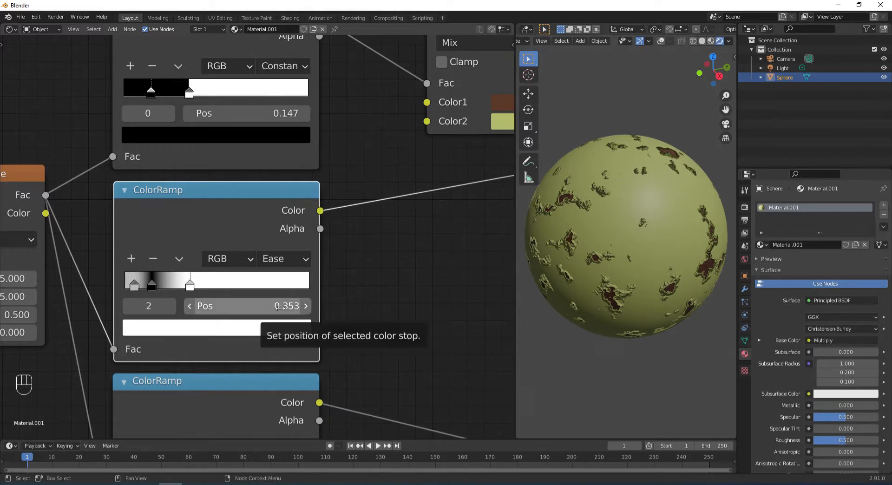
click(208, 313)
key(End)
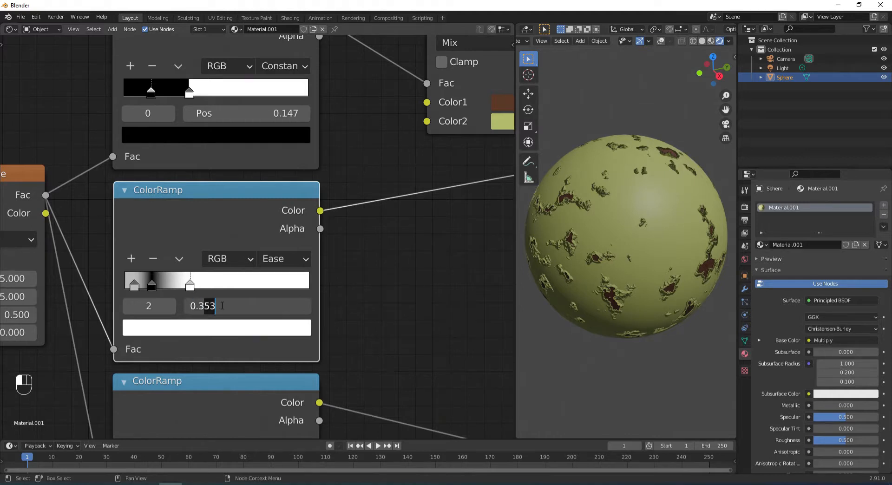
key(BackSpace)
text(9)
key(Return)
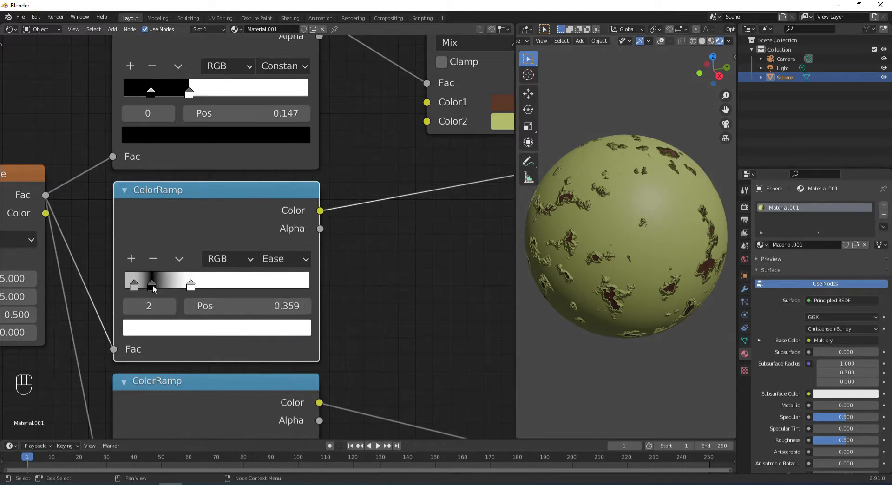
Set the position of the middle ColorRamp's black stop to 0.353
drag(151, 283, 169, 283)
click(225, 305)
double_click(252, 306)
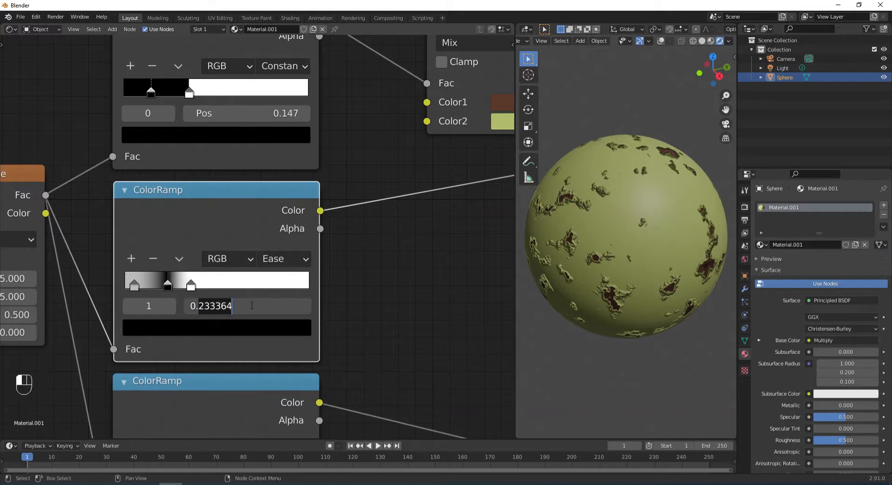
text(353)
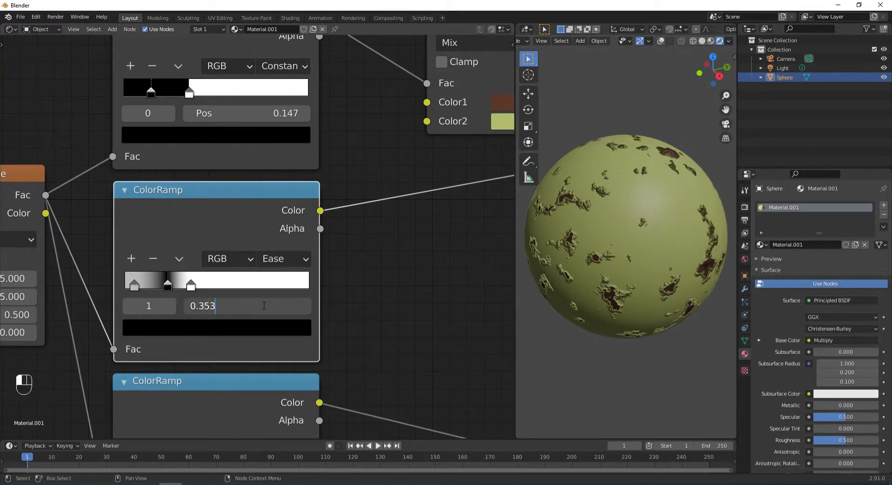
key(Return)
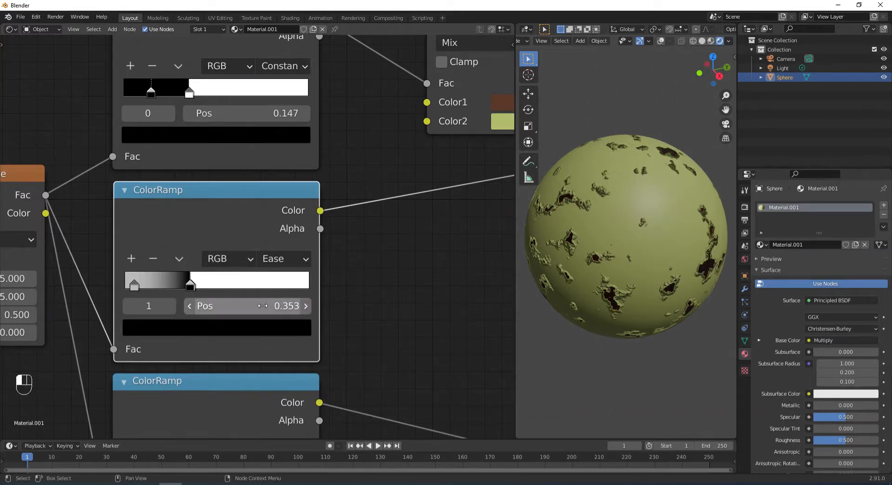
Set the middle ColorRamp's first, grey stop to position 0.310 and change its color to white
click(134, 285)
drag(134, 284, 154, 285)
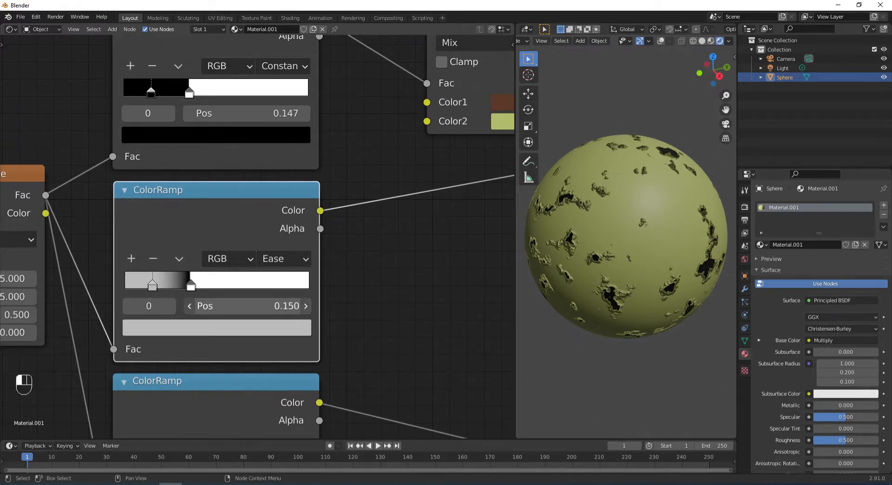
click(205, 305)
text(0.310)
key(Return)
scroll(373, 233, down, 2)
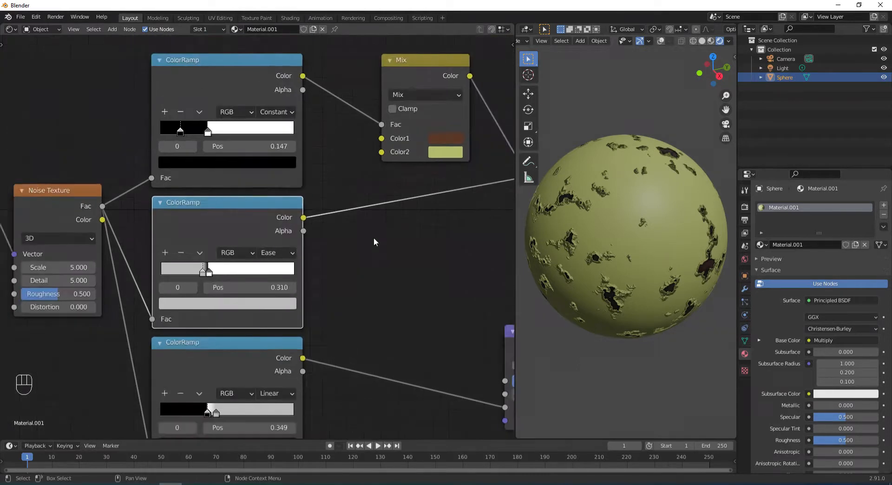
click(212, 305)
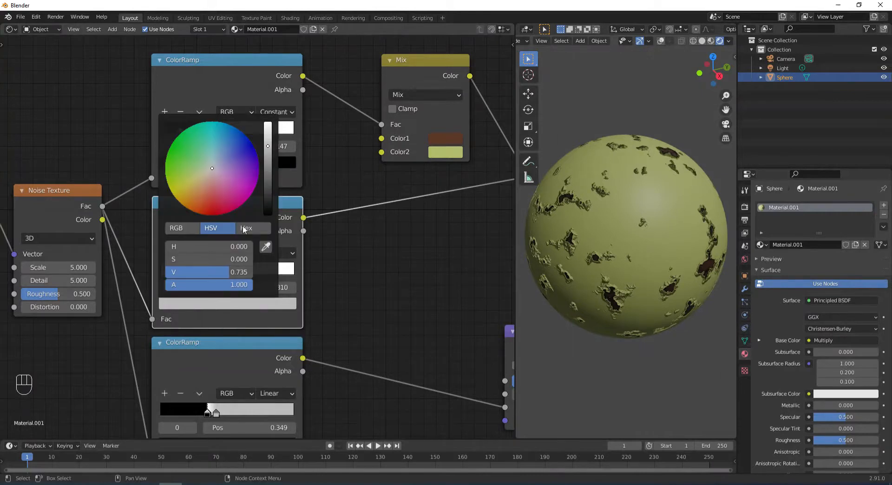
drag(262, 149, 267, 123)
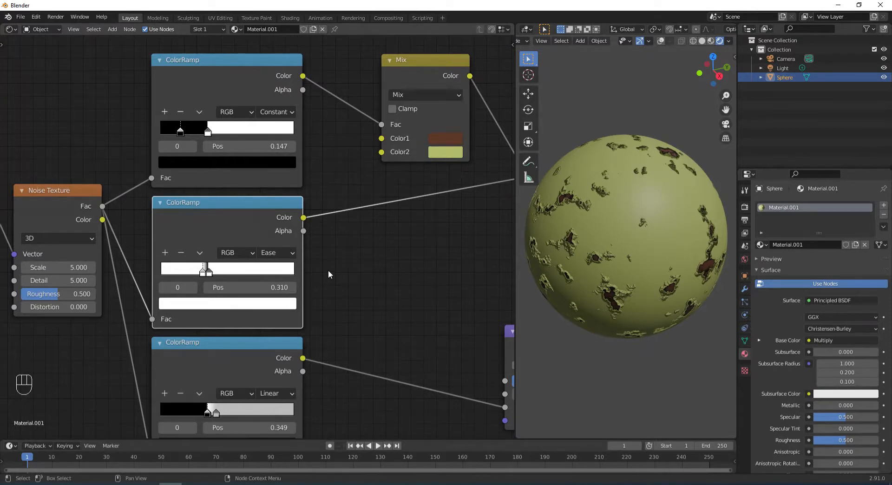
Preview the middle ColorRamp's output on the sphere, inspect the outlines around the patches, and return to the Principled BSDF output
ctrl+shift+click(234, 201)
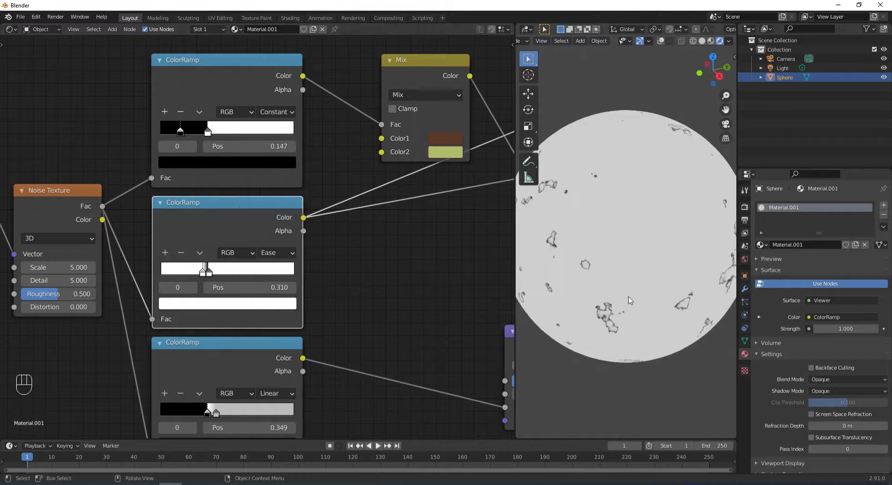
scroll(630, 301, up, 2)
middle_drag(614, 280, 611, 263)
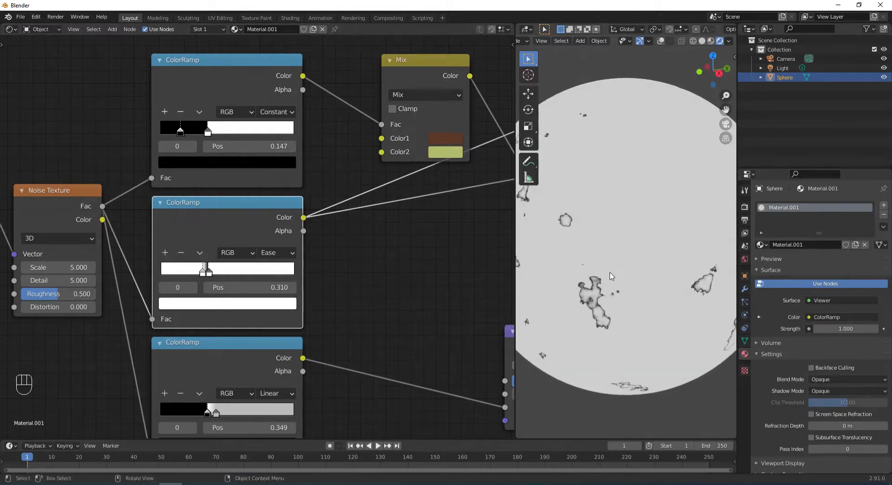
scroll(345, 241, down, 4)
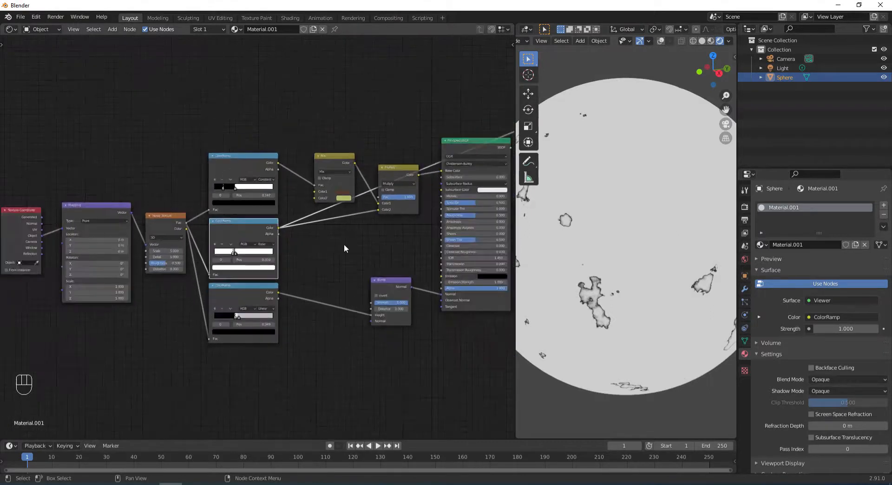
scroll(345, 245, down, 3)
middle_drag(345, 245, 304, 259)
scroll(304, 259, up, 3)
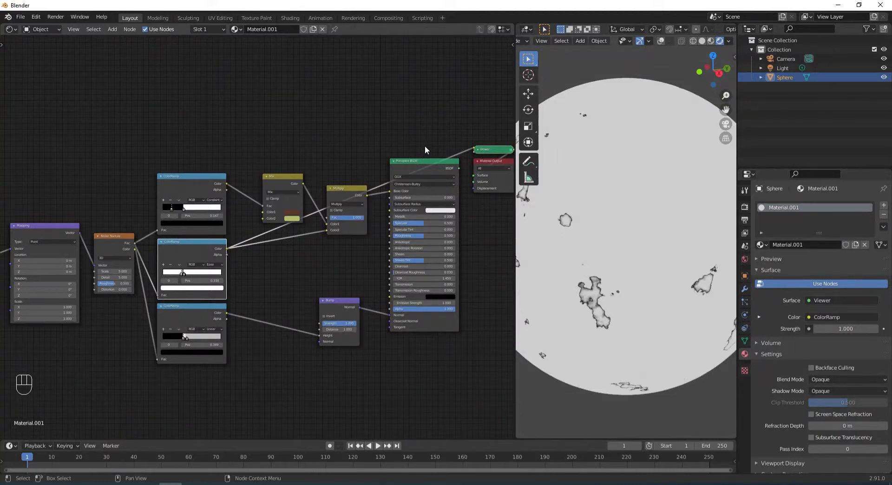
key(shift+ctrl)
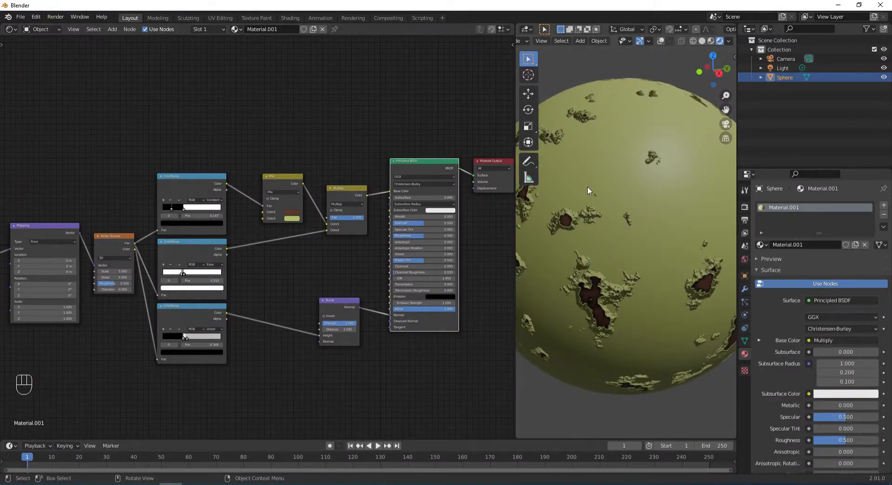
Add a MixRGB node between the Multiply and Bump nodes and connect its Color to the Principled BSDF's Roughness
scroll(364, 264, up, 2)
middle_drag(416, 247, 329, 193)
key(shift+a)
click(241, 208)
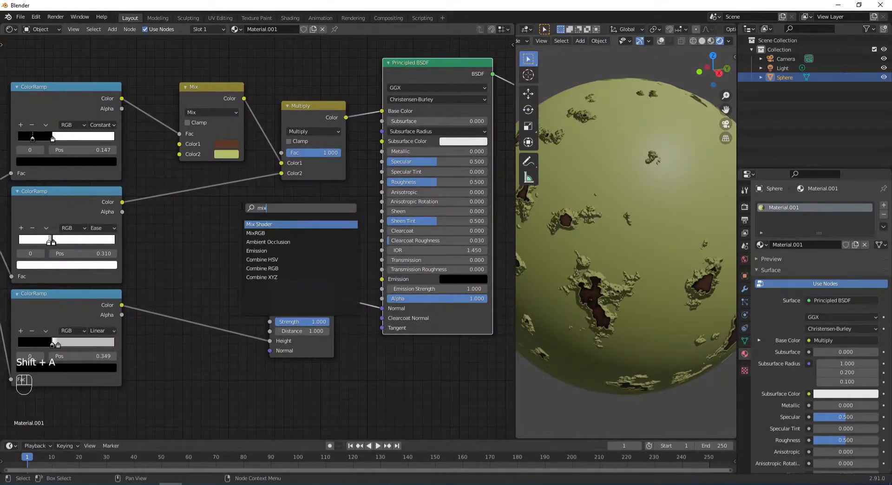
text(mix)
key(Return)
click(276, 199)
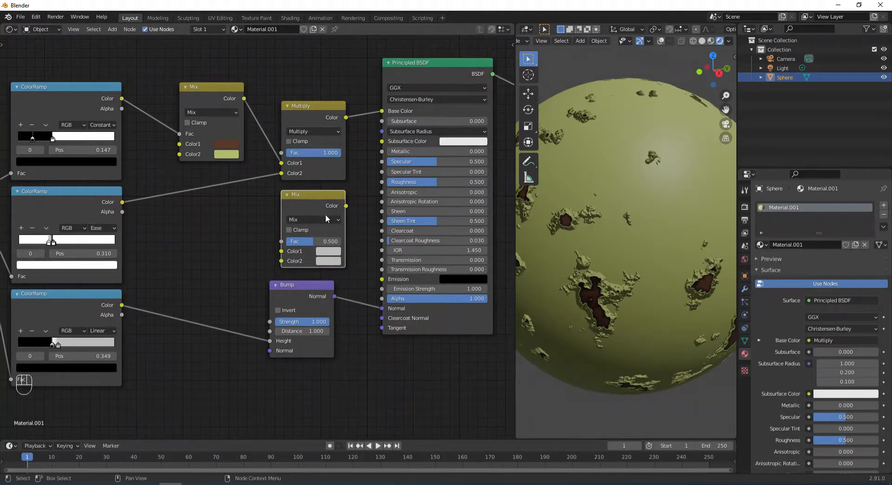
drag(346, 206, 383, 182)
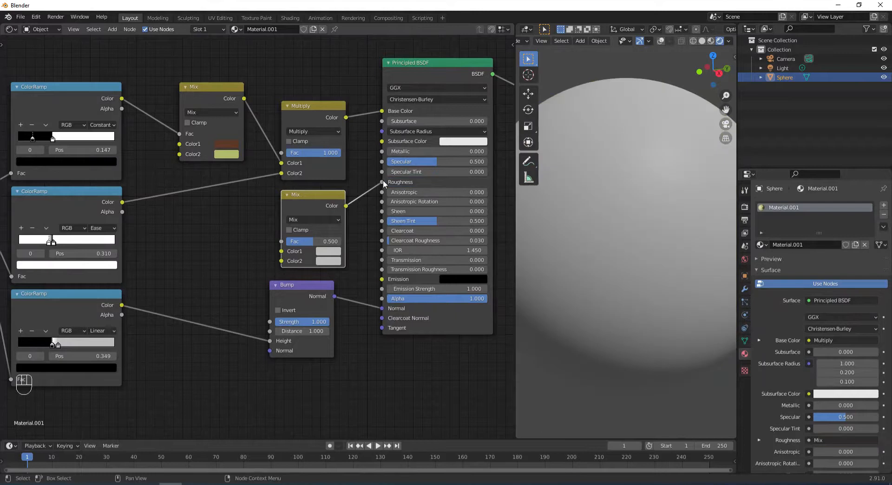
Darken the roughness Mix node's Color2 to a medium grey and connect the uppermost ColorRamp's Color to its Fac
click(328, 262)
click(396, 150)
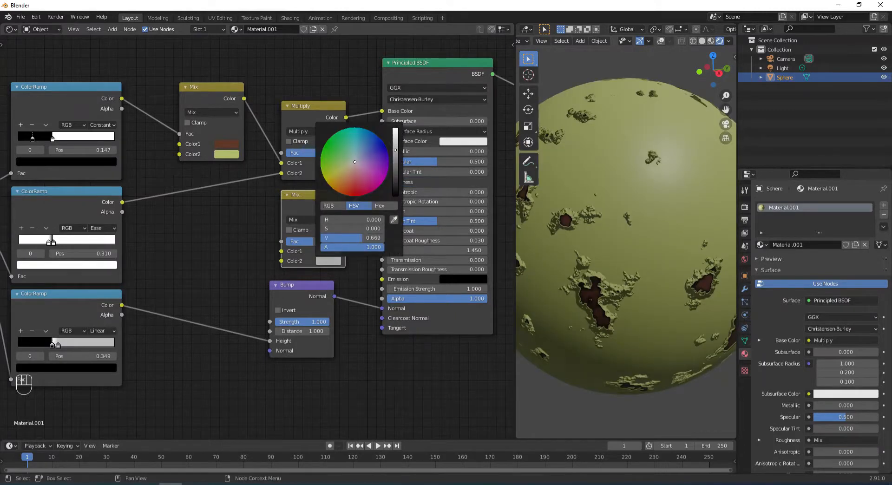
drag(396, 150, 396, 159)
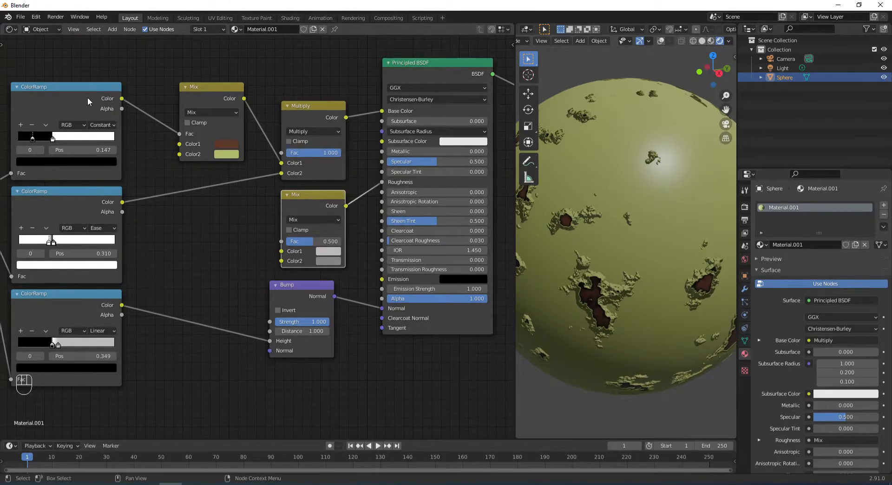
drag(121, 98, 281, 242)
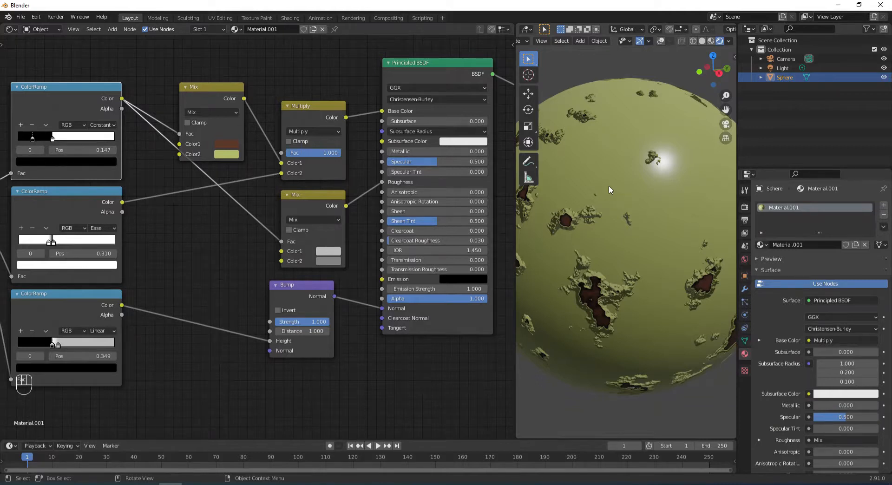
scroll(608, 185, down, 4)
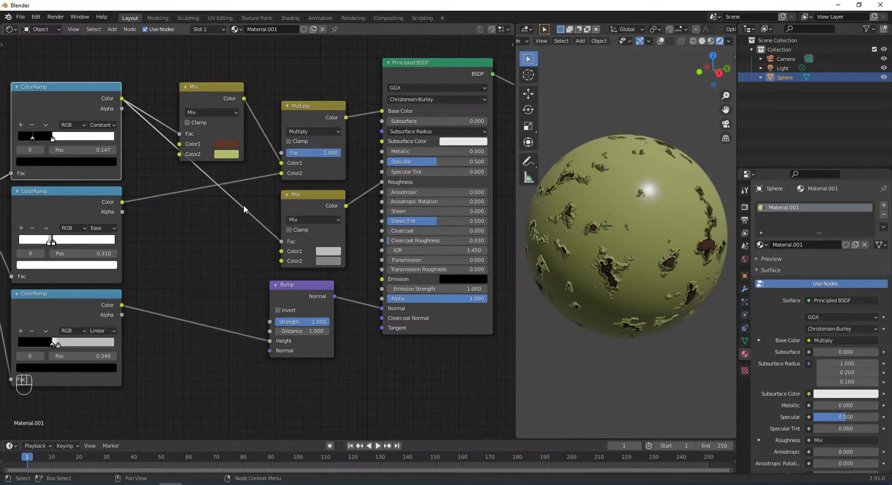
Move the brown-and-green Mix node up, duplicate it above the uppermost ColorRamp, and connect the copy's Color to the original's Color2
scroll(232, 205, down, 3)
middle_drag(215, 207, 302, 261)
scroll(308, 268, up, 2)
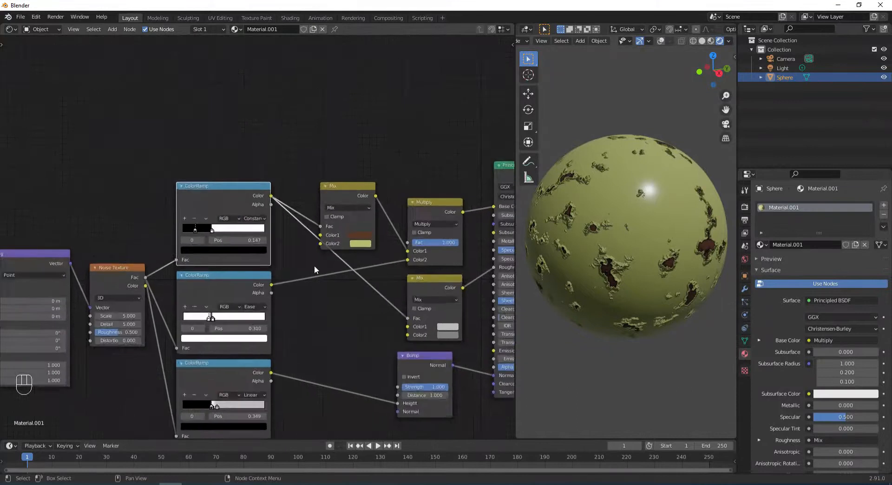
drag(333, 185, 317, 132)
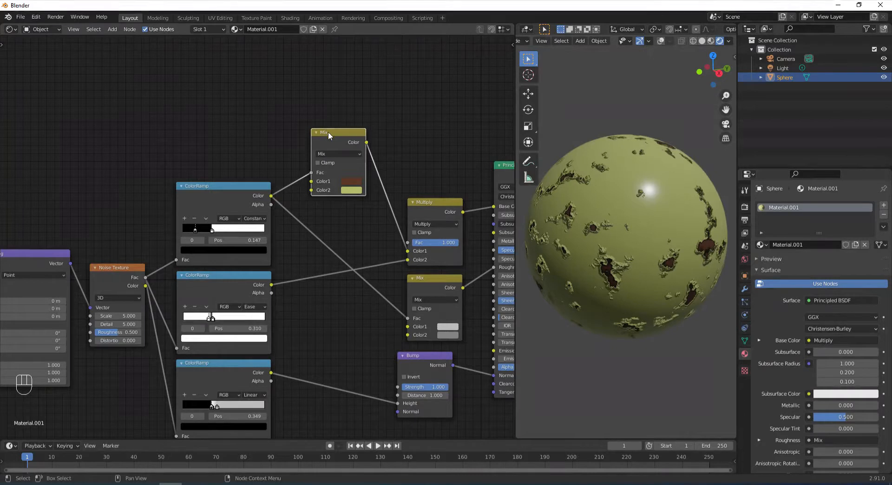
key(shift+d)
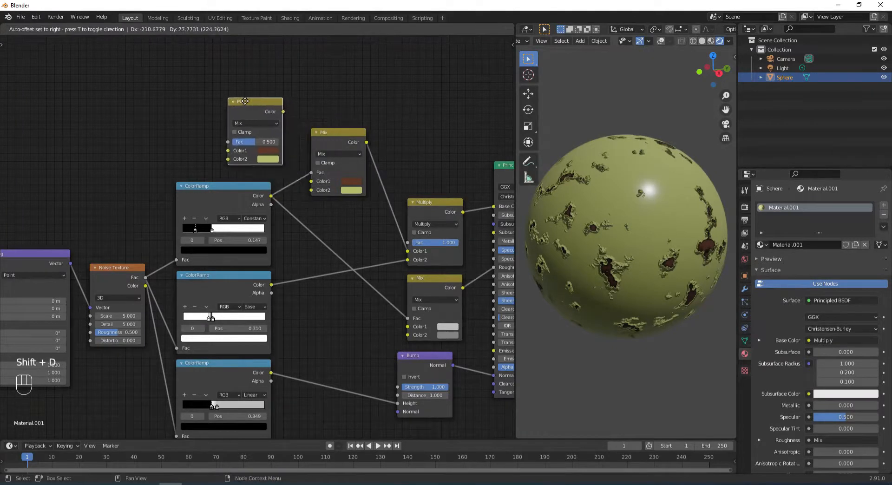
click(230, 95)
drag(272, 105, 311, 190)
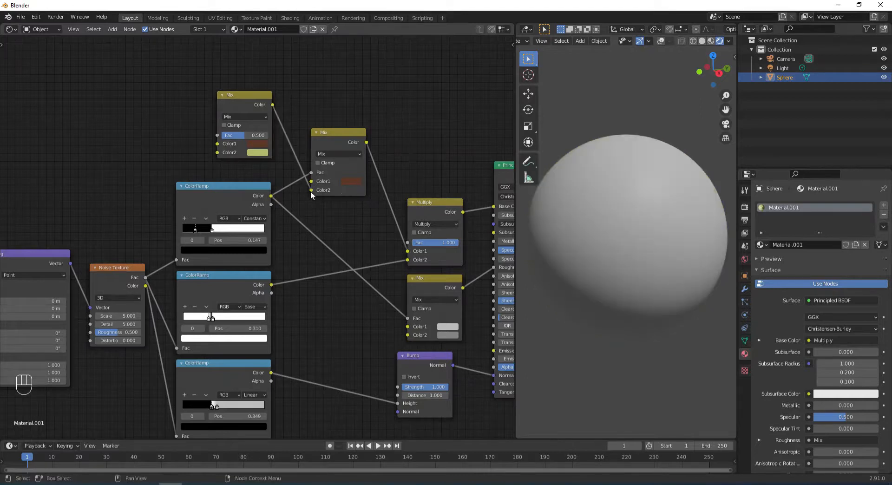
Change the duplicated Mix node's Color1 from brown to a dark olive green
click(256, 144)
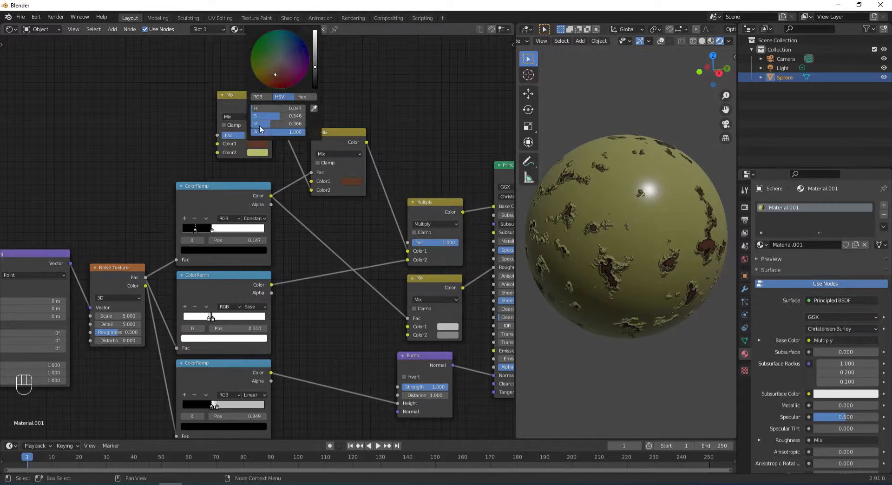
click(268, 68)
drag(315, 66, 315, 60)
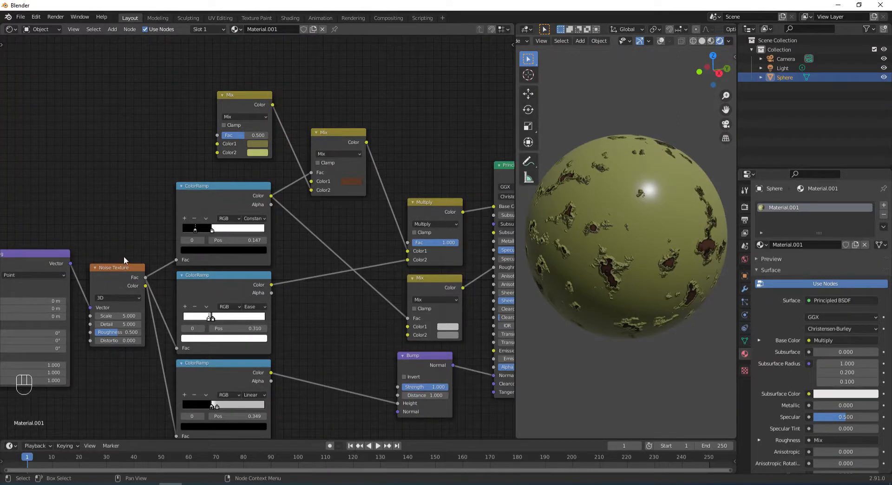
Duplicate the Noise Texture node and place the copy in front of the new olive-green Mix node
click(115, 267)
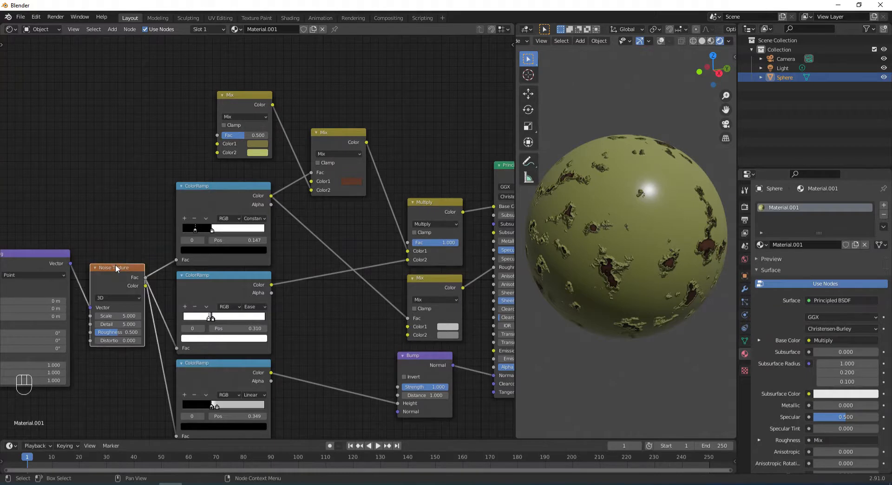
key(shift+d)
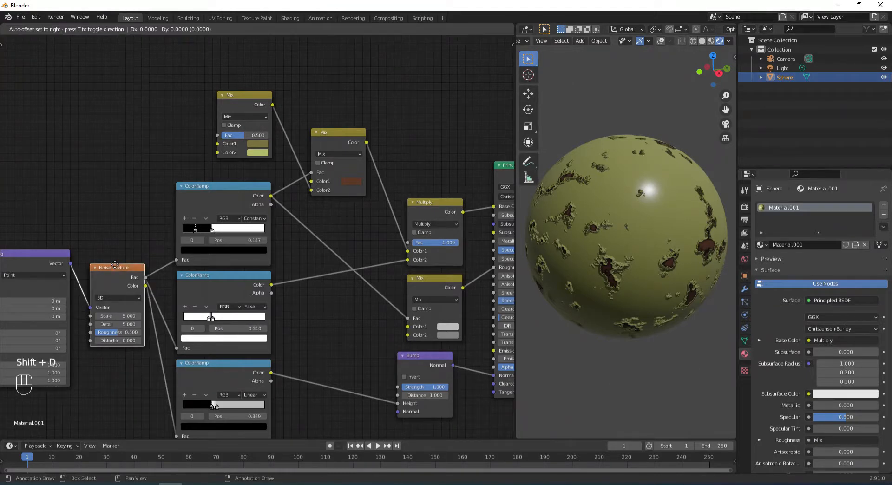
click(148, 89)
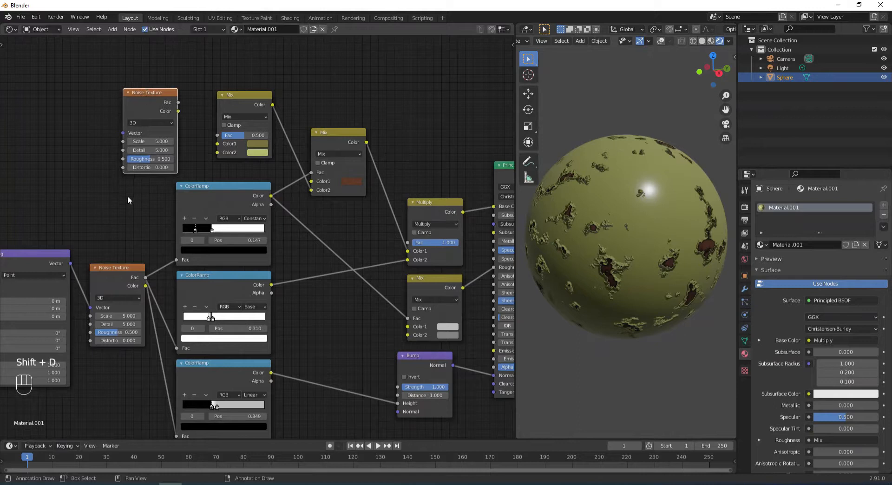
Wire the duplicated Noise Texture between Mapping's Vector and the olive-green Mix's Fac, and set its Detail to 16 and Scale to 6.5
drag(70, 264, 123, 133)
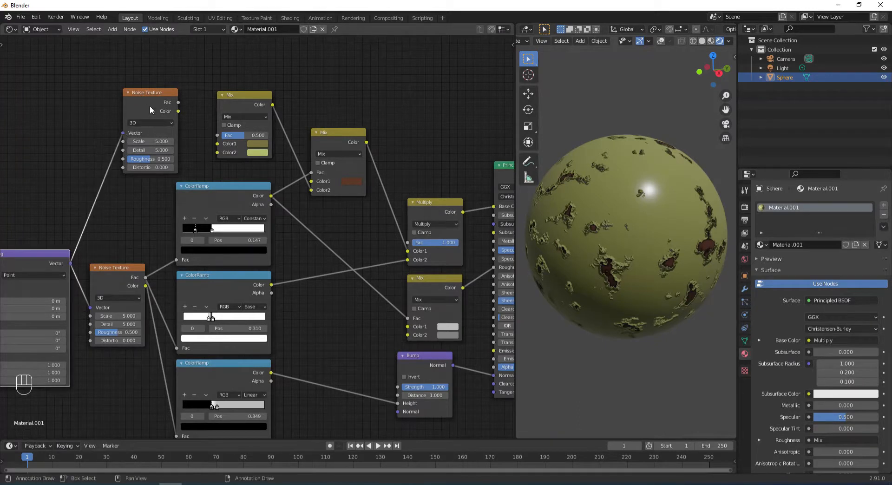
drag(179, 102, 218, 135)
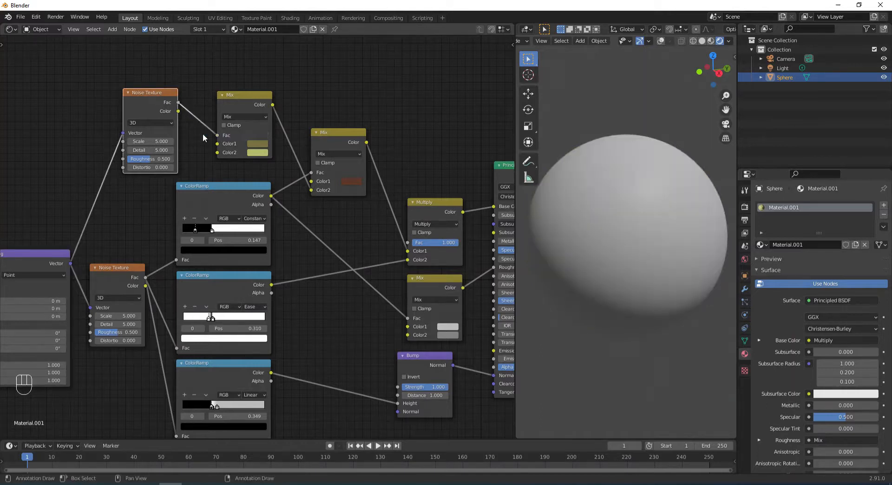
click(149, 150)
text(5.0)
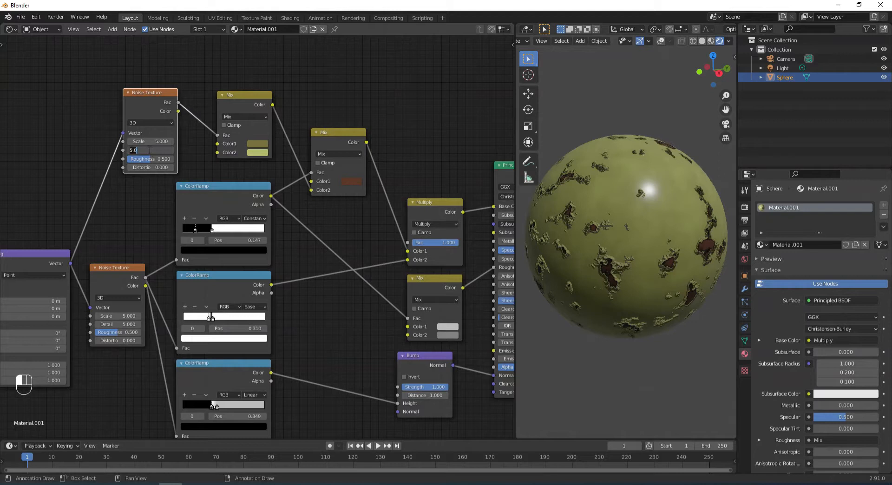
text(16)
key(Return)
click(153, 142)
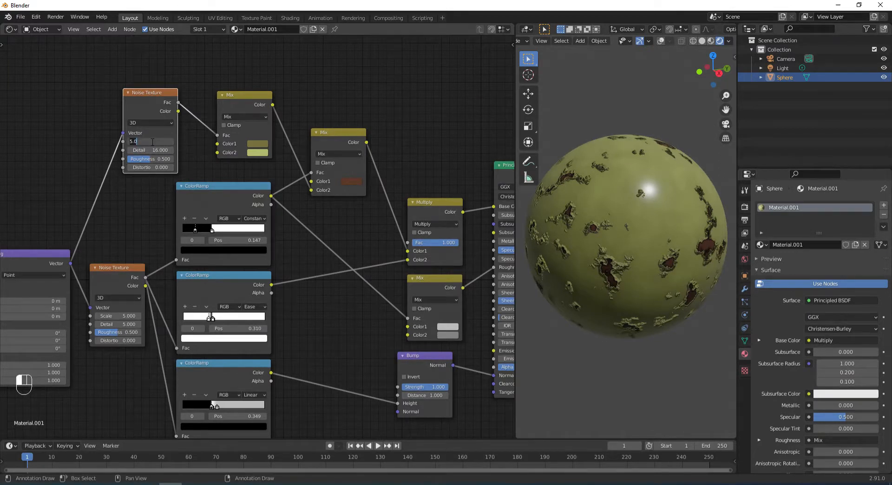
text(6.5)
key(Return)
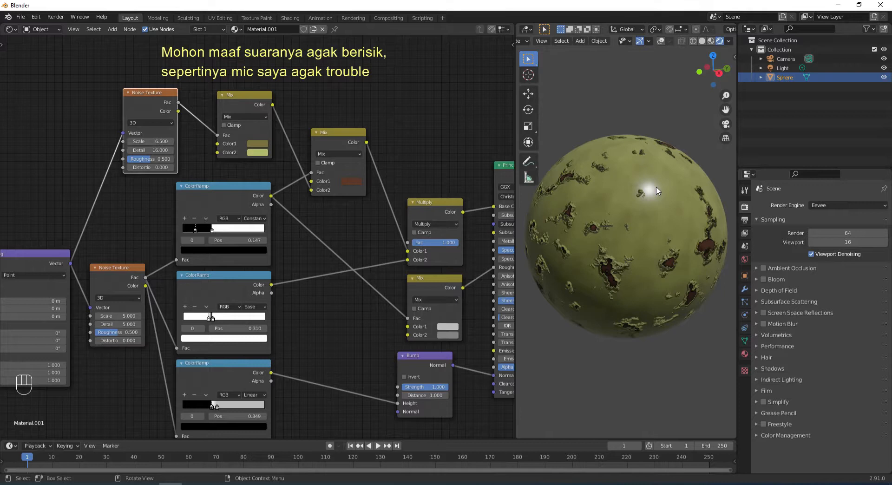
Give the world background color an Environment Texture using bismarckturm_4k.exr from the HDR Image folder
click(745, 259)
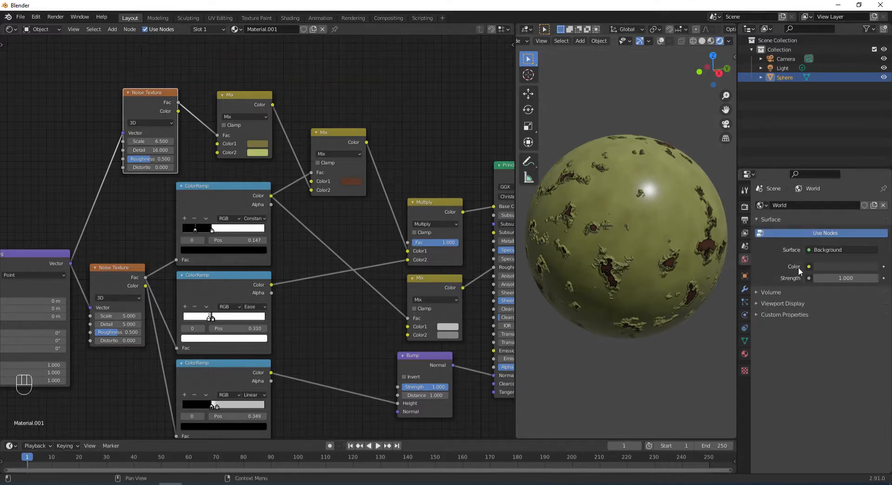
click(807, 267)
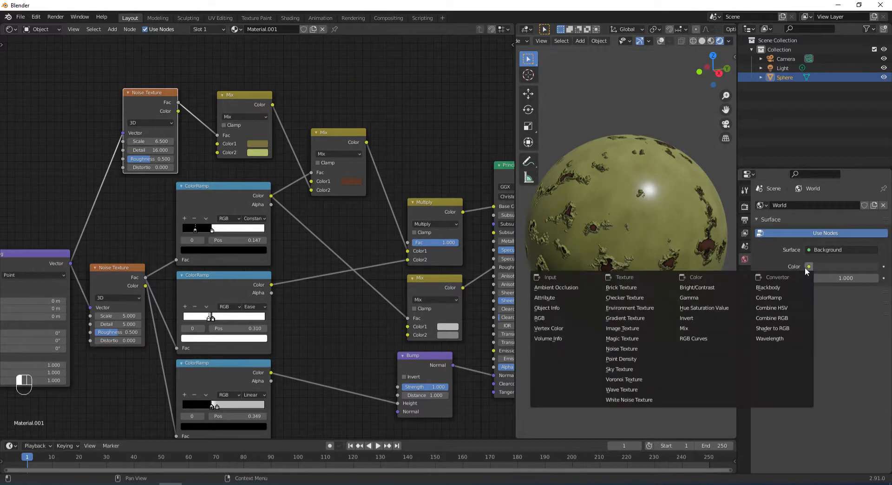
click(639, 308)
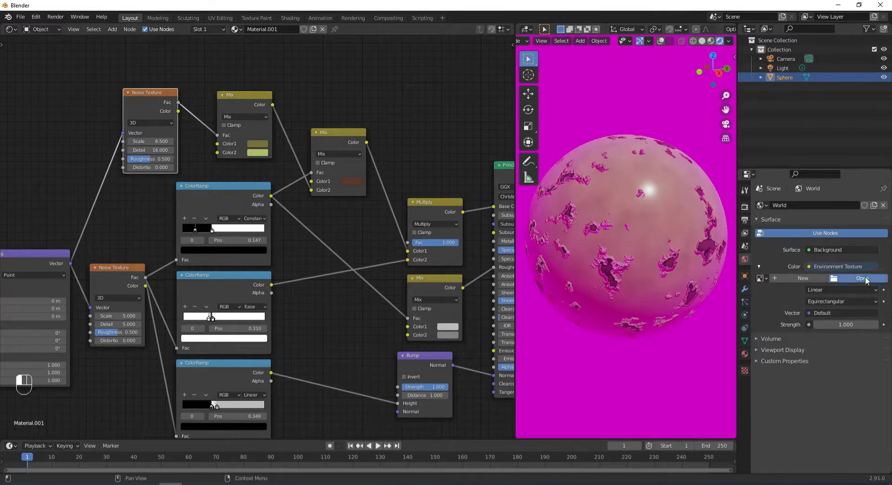
click(865, 279)
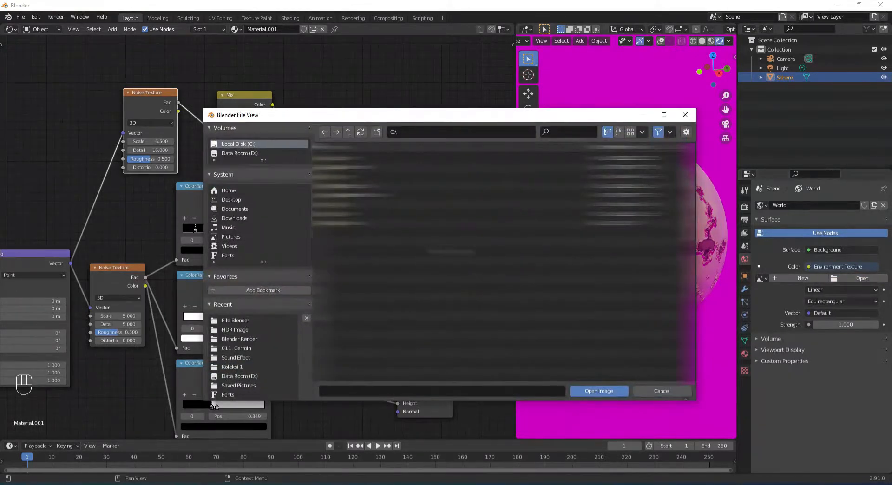
click(237, 329)
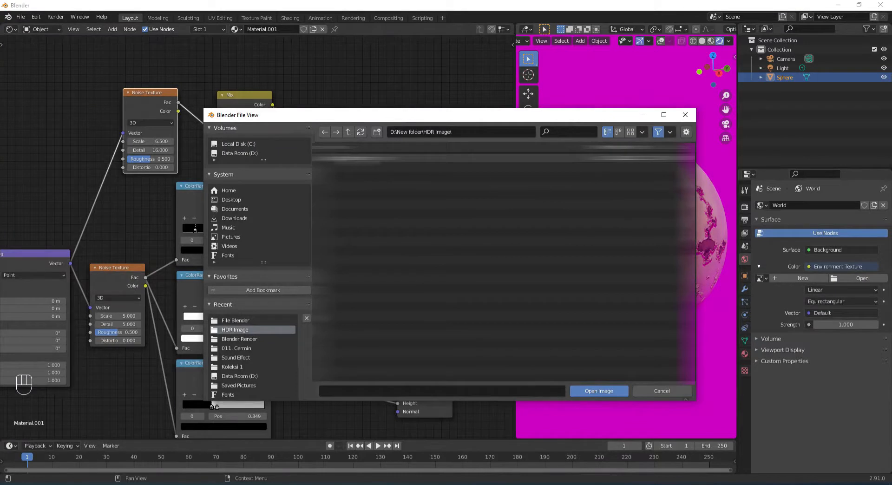
double_click(356, 158)
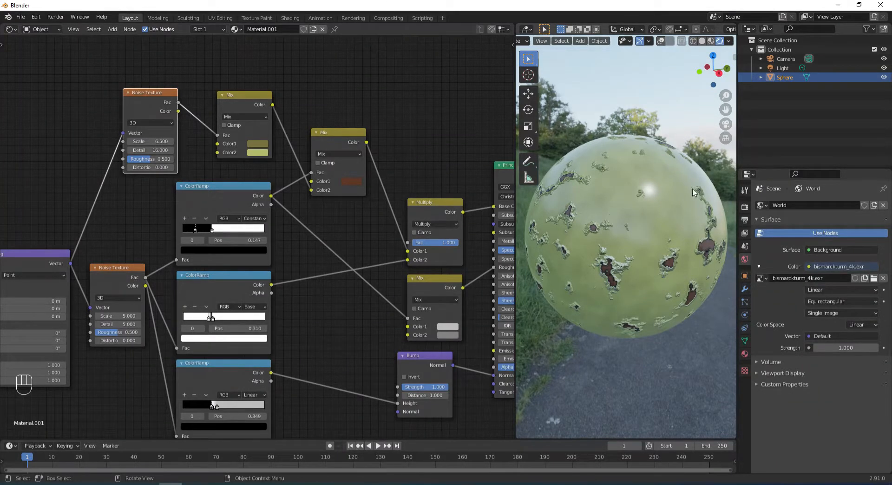
Make the film background transparent and switch the render engine to Cycles
click(745, 207)
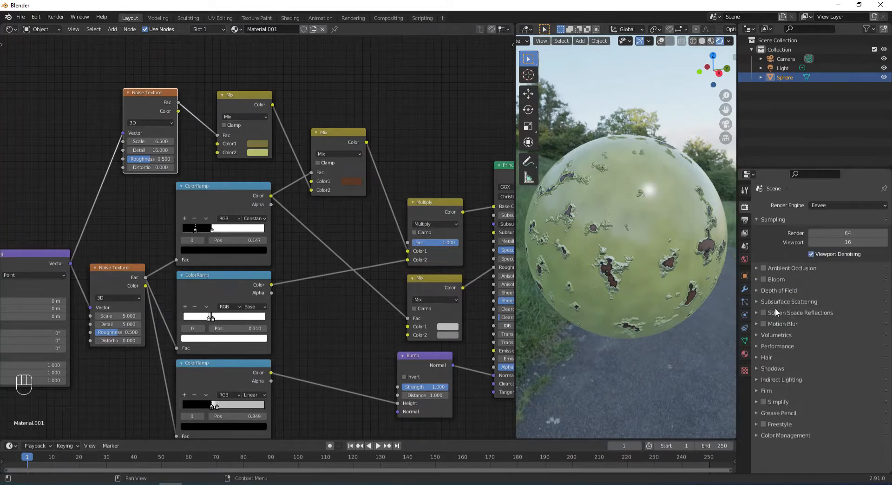
click(756, 390)
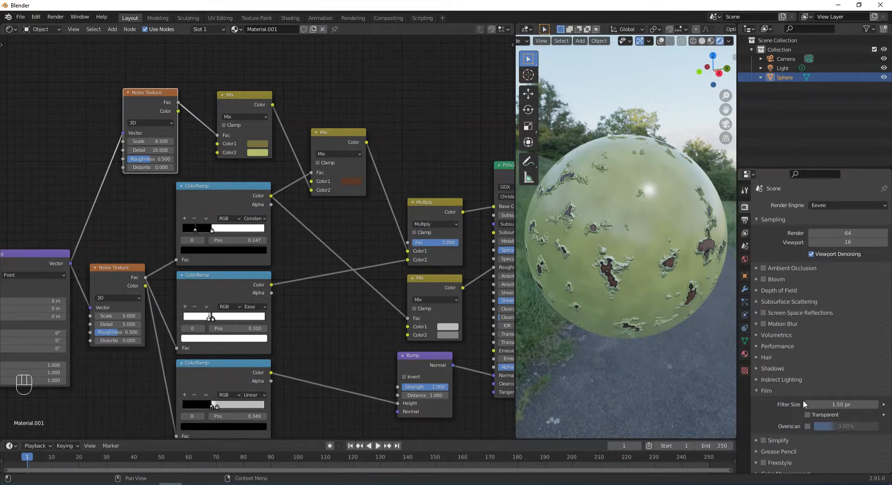
click(808, 414)
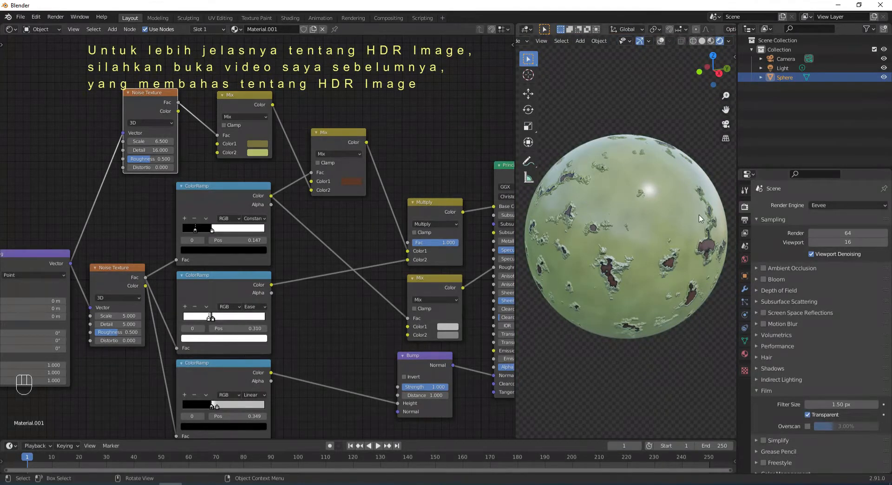
click(827, 205)
click(822, 235)
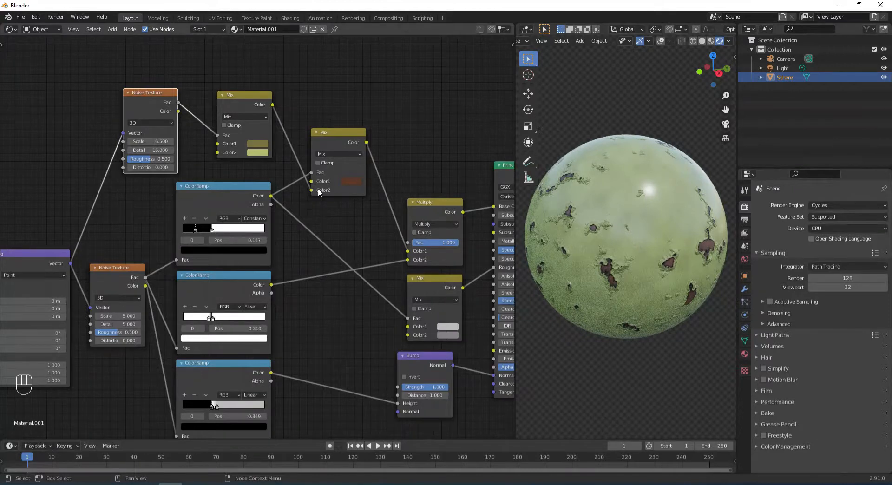
Tidy the node layout by aligning Bump under the roughness Mix, bringing the two color Mix nodes together, and stacking the Noise Textures
scroll(317, 188, down, 4)
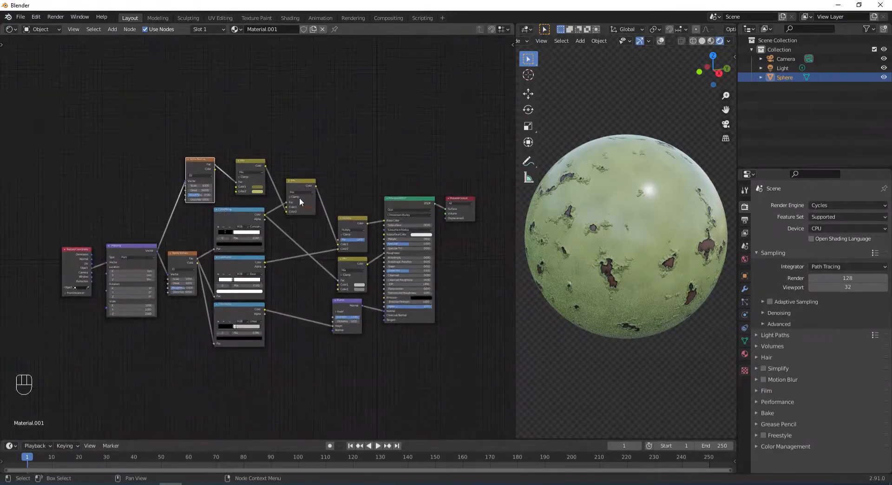
middle_drag(320, 185, 318, 188)
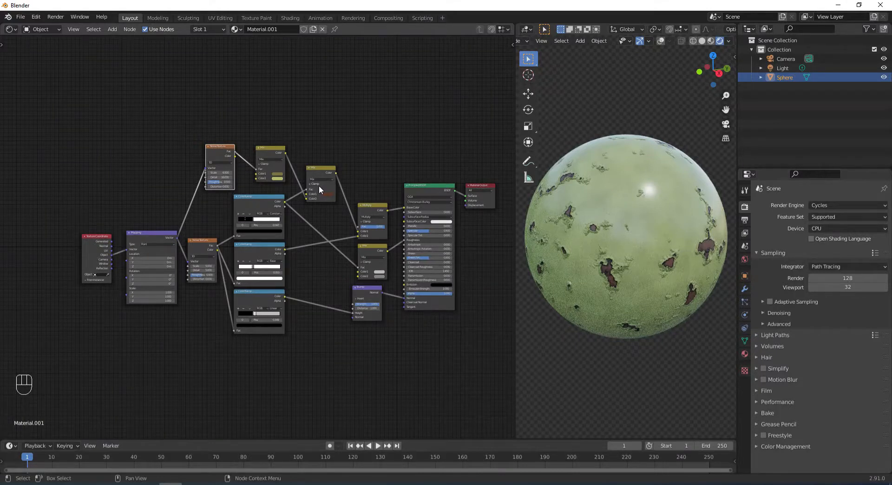
scroll(319, 186, up, 4)
drag(432, 270, 433, 267)
drag(420, 332, 428, 327)
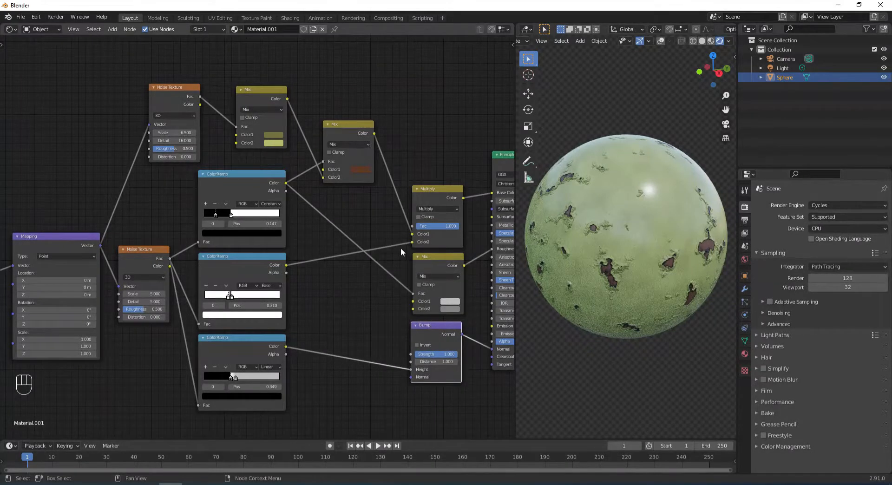
drag(349, 131, 387, 115)
drag(272, 90, 332, 107)
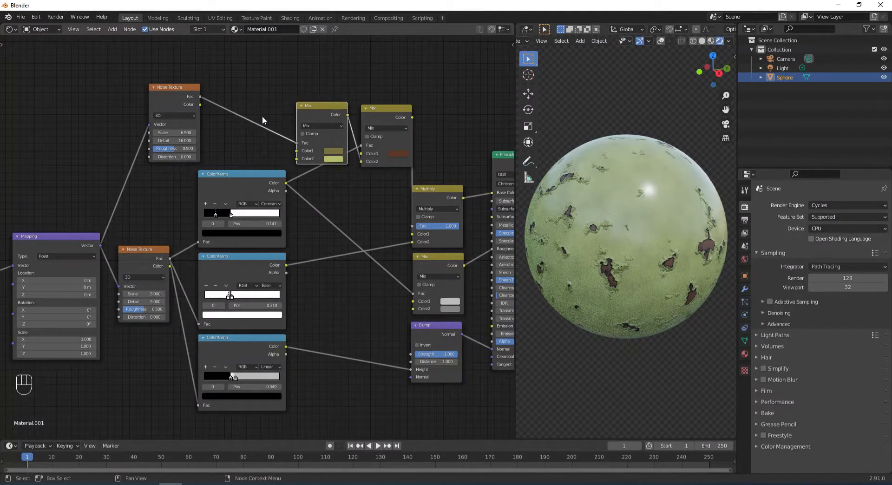
drag(170, 91, 134, 156)
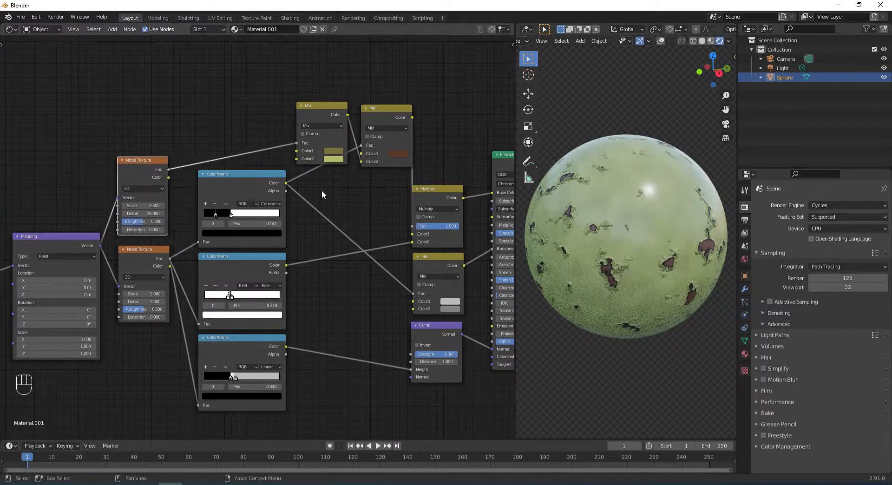
Group all nodes except the Principled BSDF and Material Output into one node group
scroll(321, 190, down, 5)
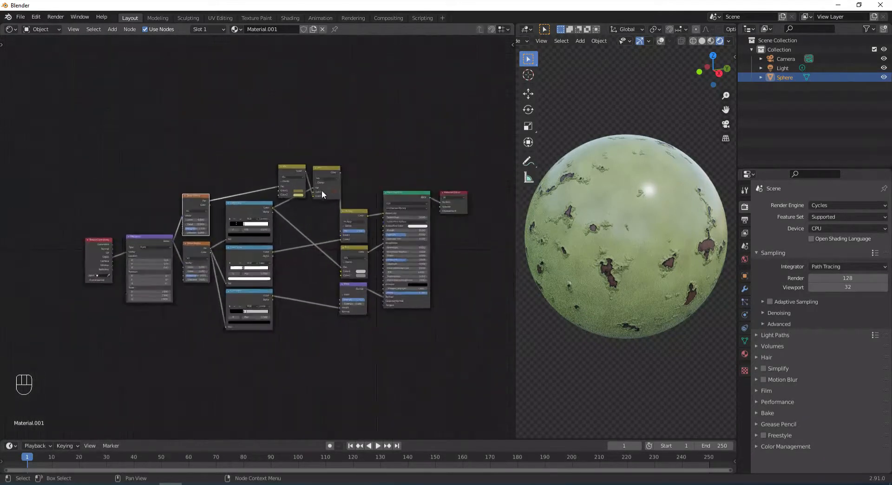
drag(63, 120, 374, 360)
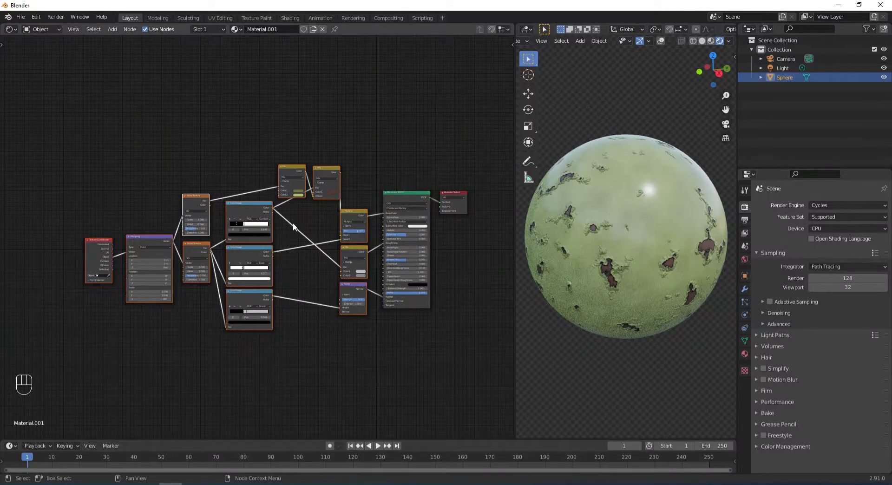
key(ctrl+g)
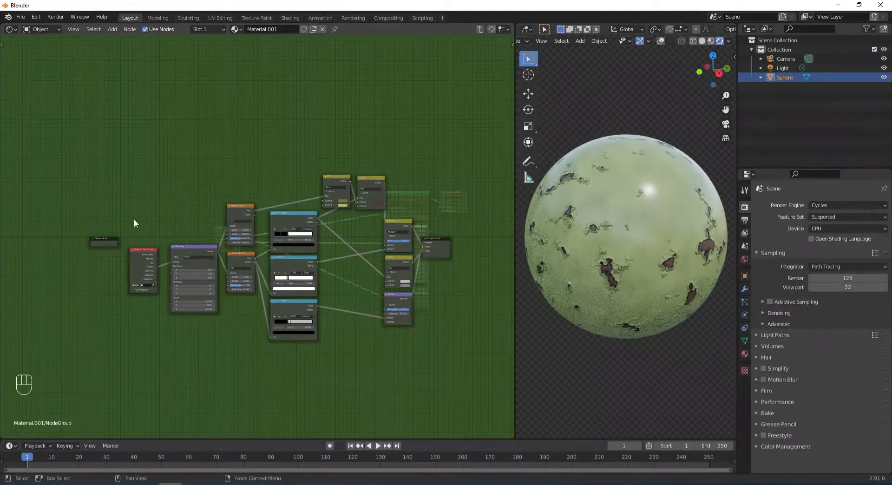
Move Group Input beside the color Mix nodes and expose the light-green Color2 and the brown Color1 as group inputs
scroll(143, 229, up, 3)
middle_drag(102, 220, 124, 230)
middle_drag(53, 246, 88, 249)
drag(48, 252, 366, 153)
middle_drag(470, 252, 302, 235)
scroll(302, 236, up, 2)
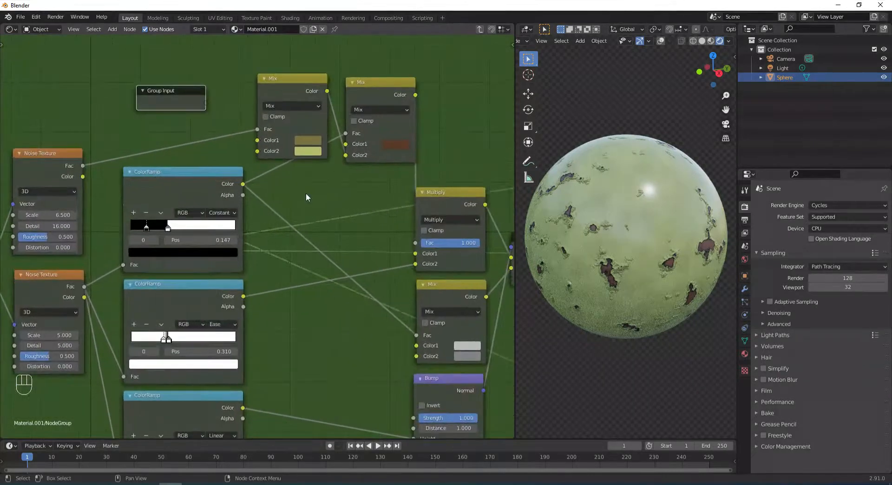
drag(256, 151, 240, 139)
drag(213, 111, 204, 102)
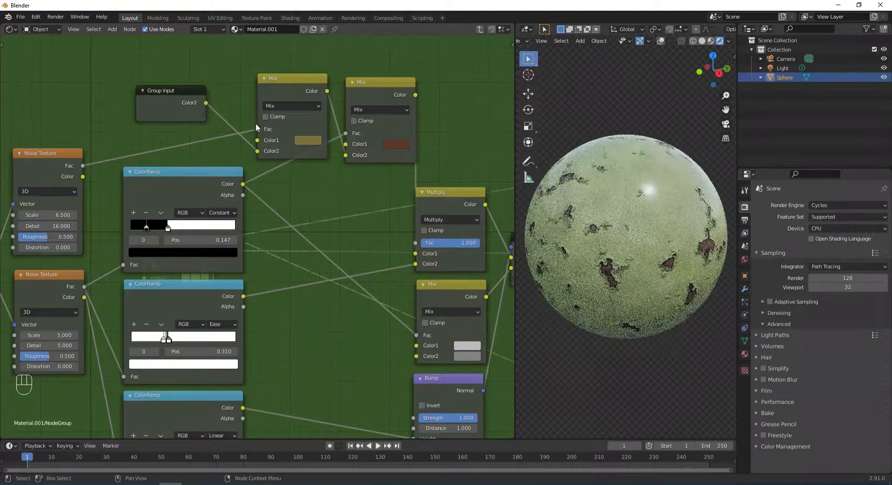
drag(344, 144, 202, 110)
Rename the group inputs Color2 to Cat and Color1 to Karat
middle_drag(324, 177, 242, 177)
key(n)
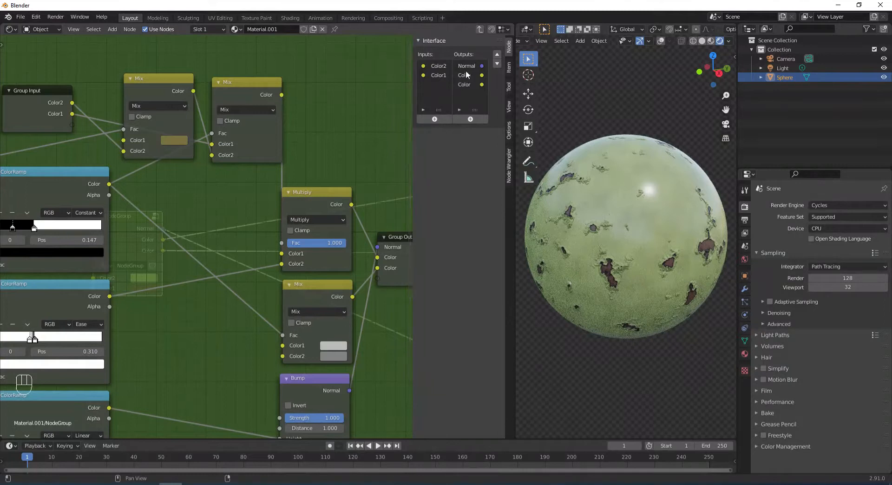
click(438, 66)
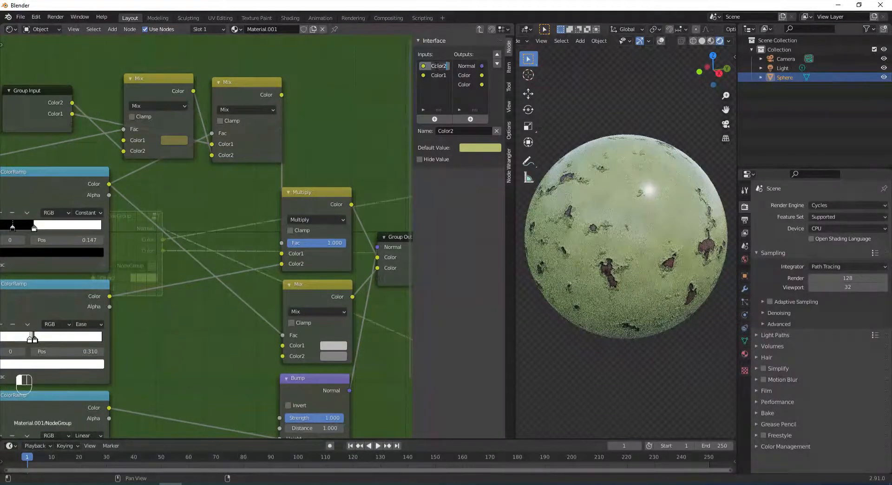
double_click(437, 66)
text(Cat)
key(Return)
double_click(436, 75)
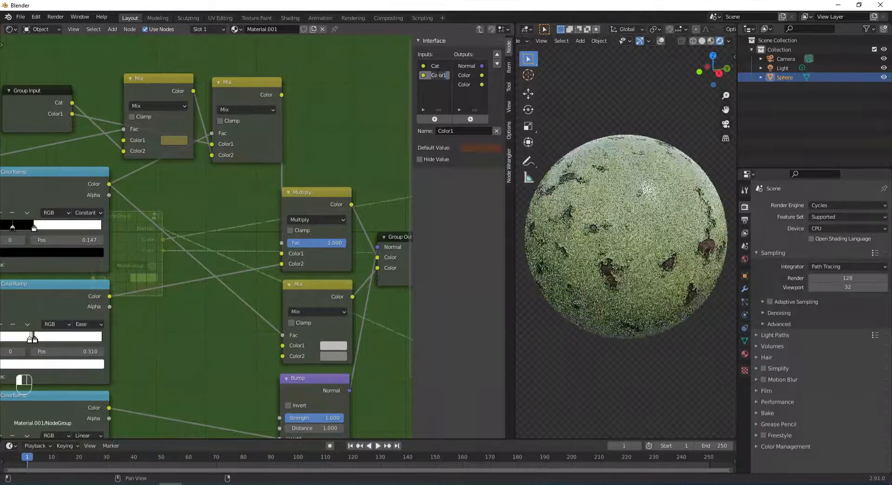
text(K)
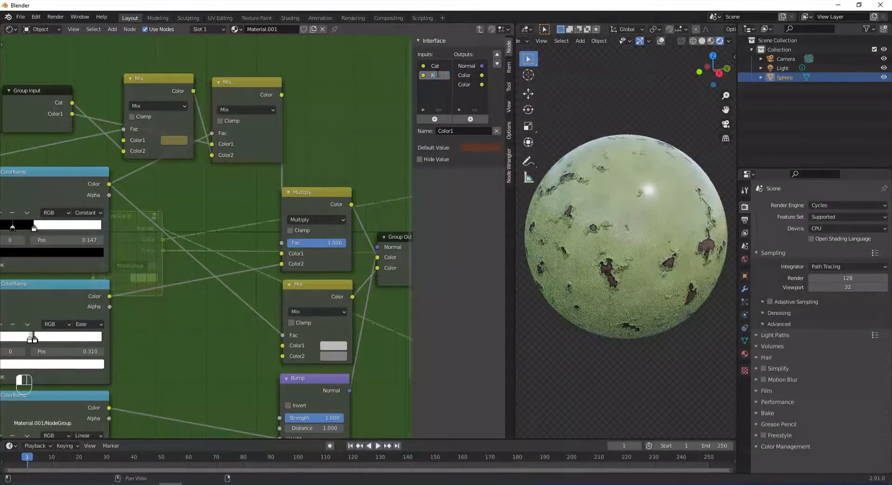
key(Return)
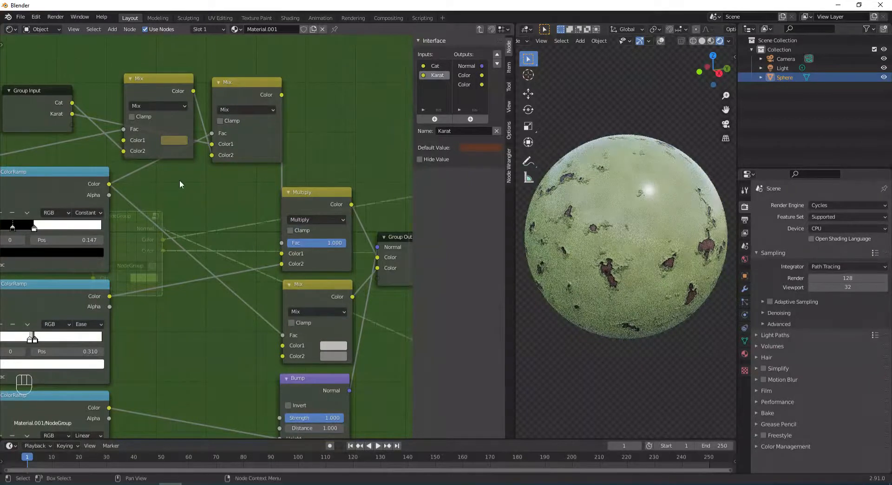
Move Group Input above the Mapping node and expose the lower Noise Texture's Scale, Detail and Distortion as group inputs
scroll(179, 180, down, 3)
middle_drag(180, 180, 342, 200)
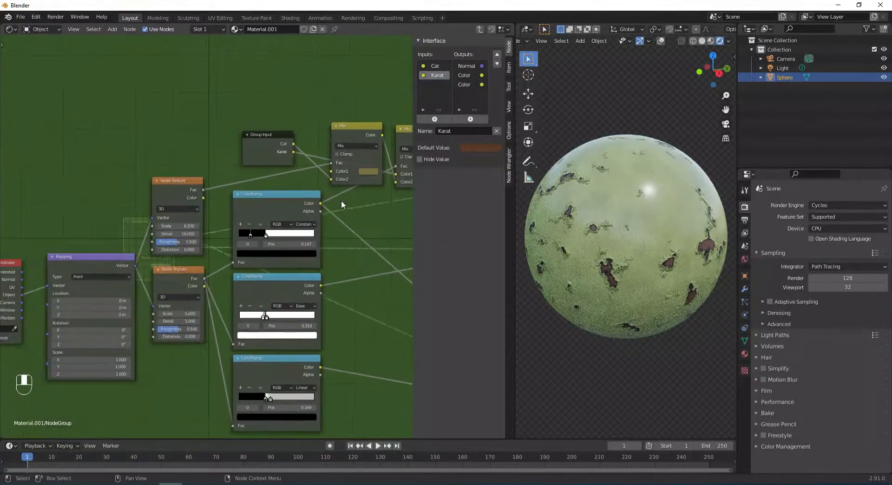
drag(269, 133, 77, 194)
scroll(181, 255, up, 2)
middle_drag(159, 242, 274, 161)
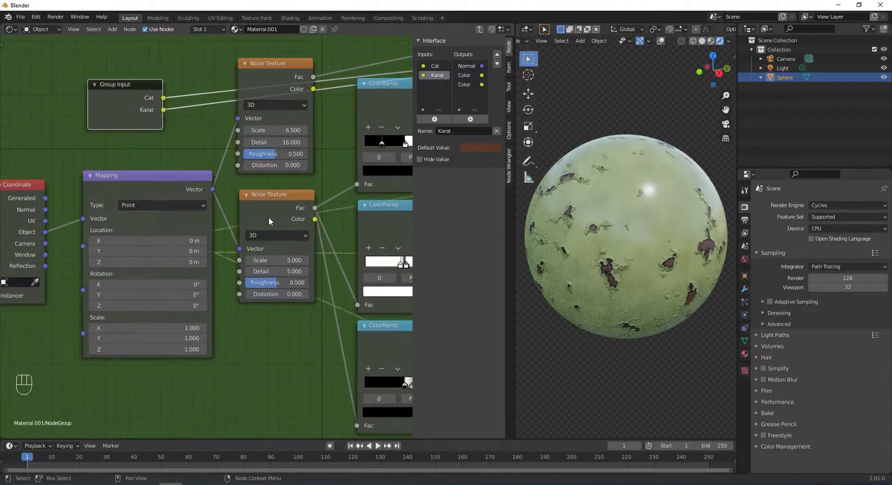
drag(238, 260, 163, 121)
drag(239, 271, 163, 133)
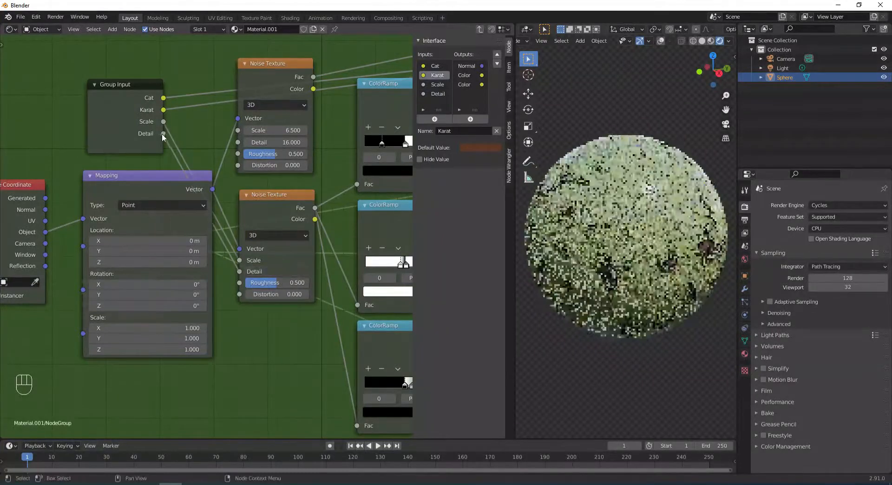
drag(239, 294, 321, 59)
Expose the Multiply node's Fac as a group input
scroll(261, 119, down, 2)
middle_drag(325, 121, 154, 157)
scroll(162, 160, up, 3)
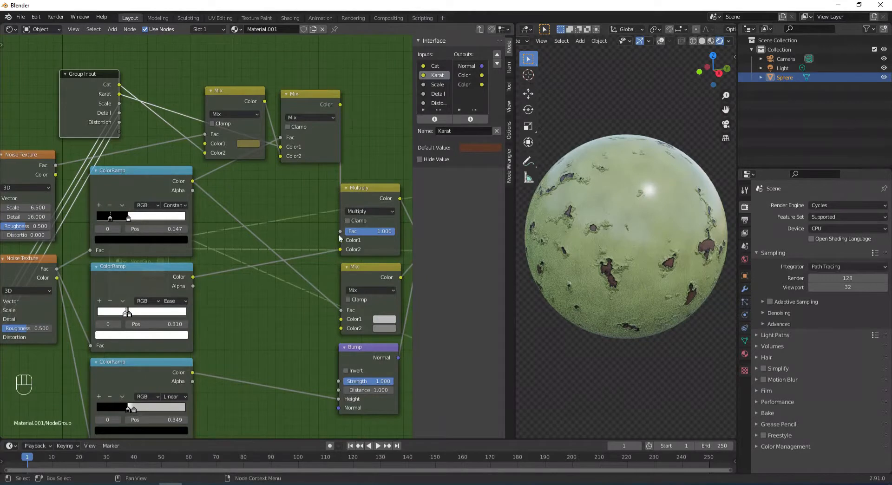
drag(340, 231, 331, 232)
drag(257, 183, 118, 129)
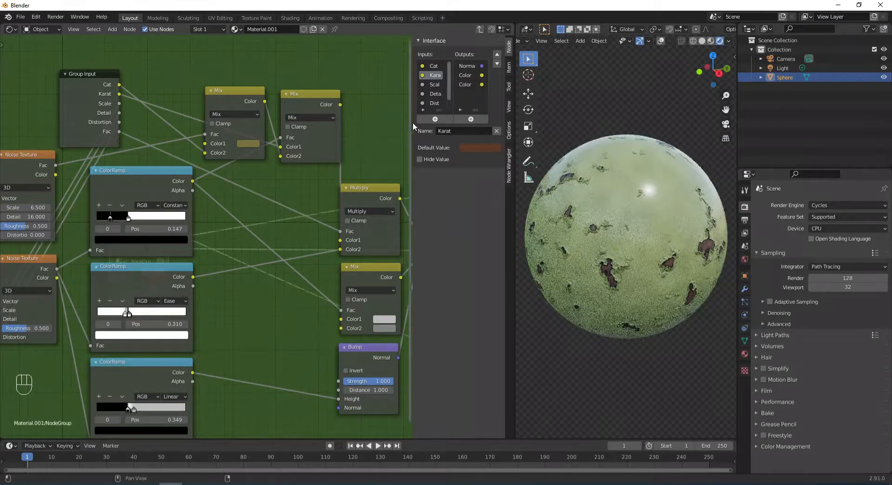
Rename the Fac group input to AO
drag(412, 122, 396, 121)
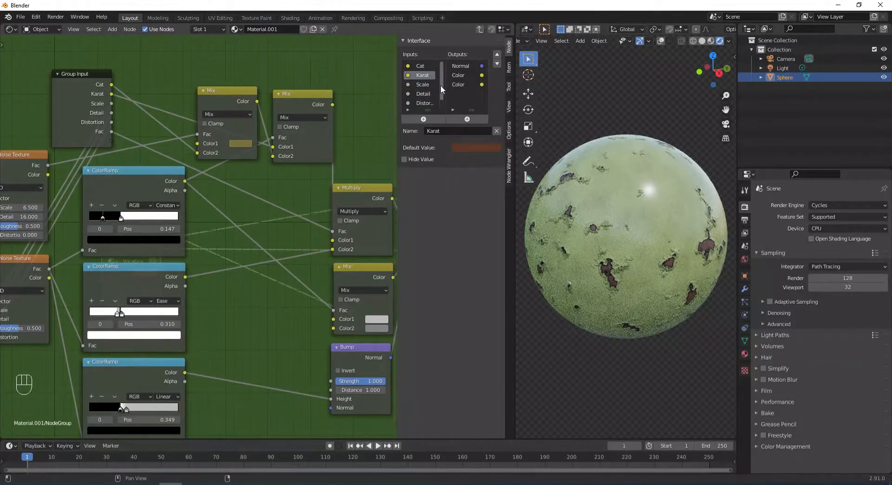
scroll(441, 85, down, 1)
double_click(422, 104)
text(AO)
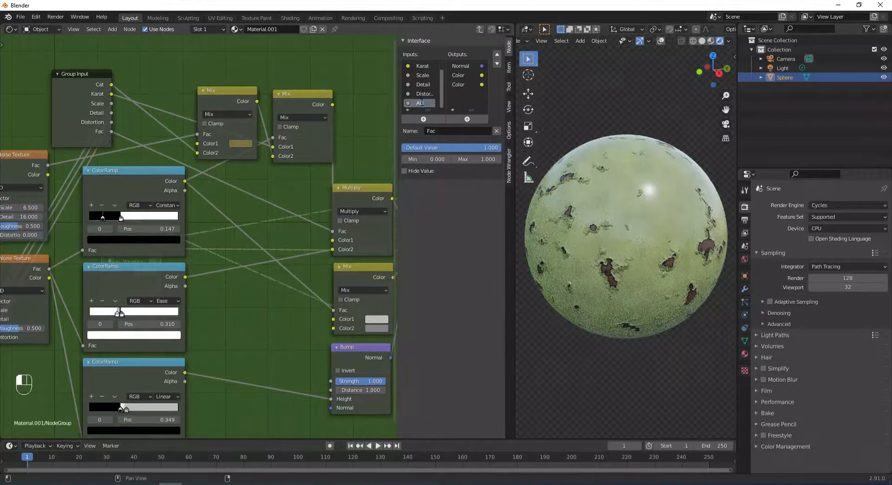
key(Return)
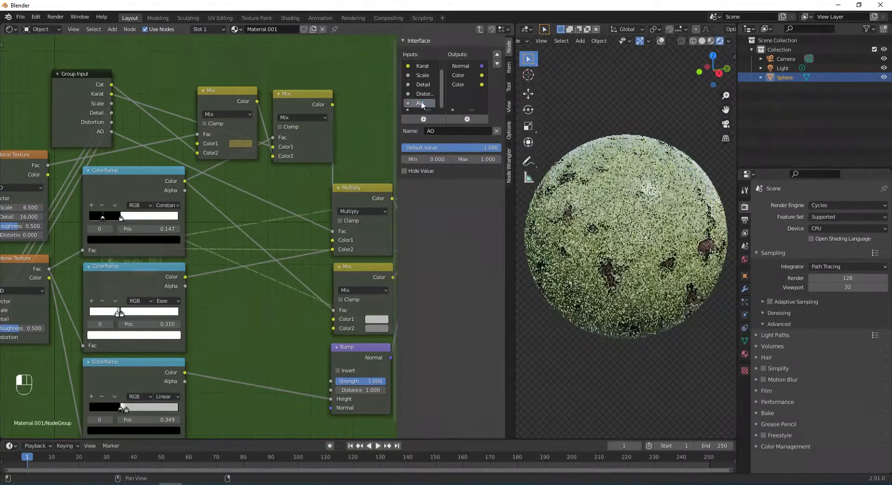
Reposition the Group Output node and reorder the group outputs so Normal sits below the two Color outputs
middle_drag(335, 204, 209, 180)
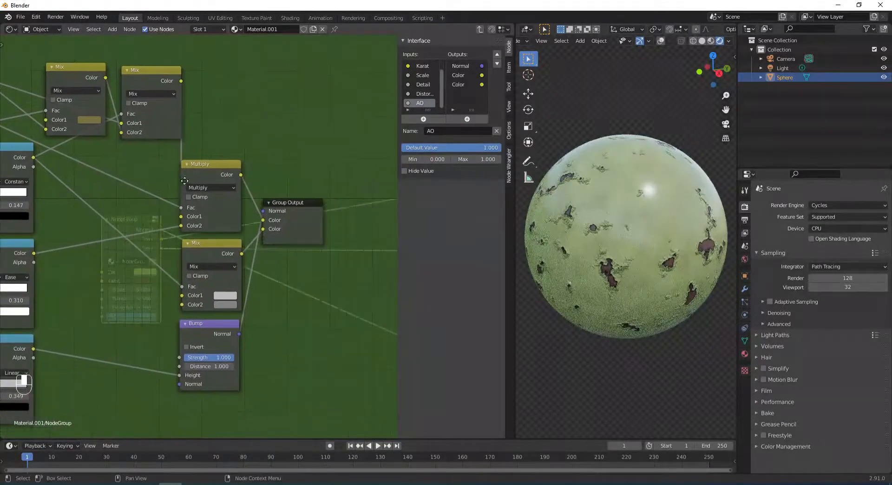
drag(295, 210, 321, 251)
scroll(339, 283, up, 2)
middle_drag(343, 290, 279, 259)
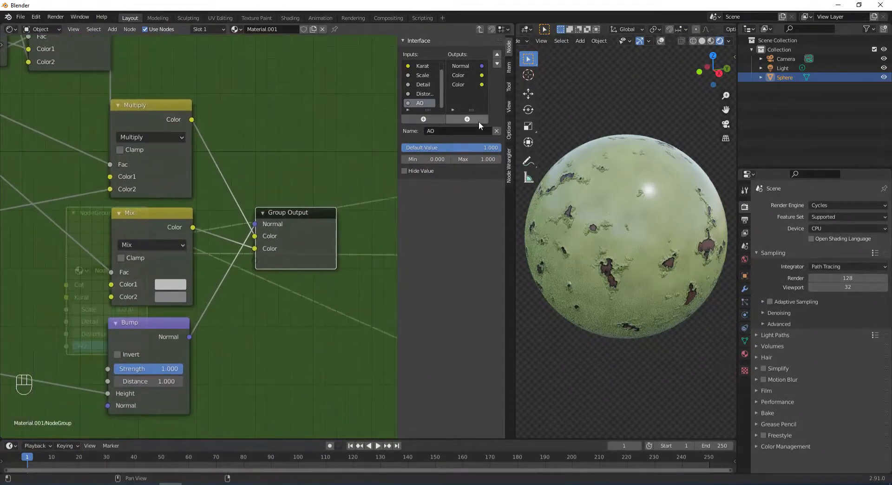
click(462, 66)
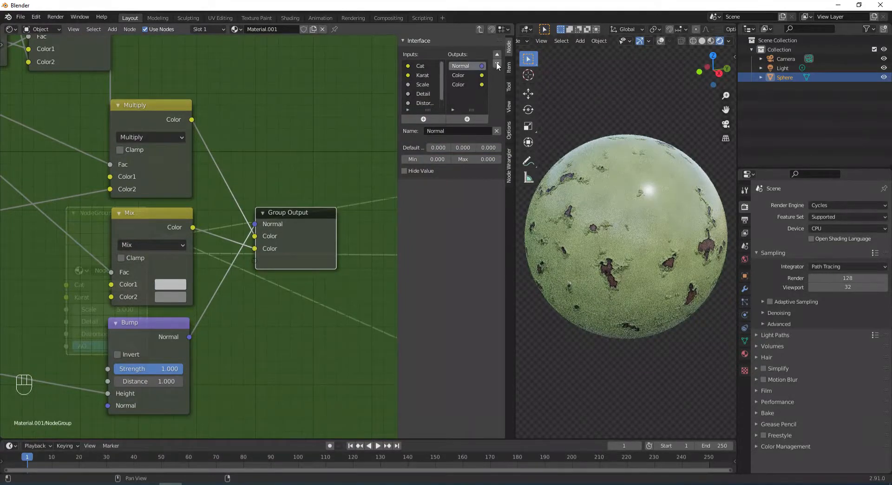
click(497, 64)
click(497, 63)
Rename the Normal group output to Bump and the second Color output to Roughness
double_click(462, 84)
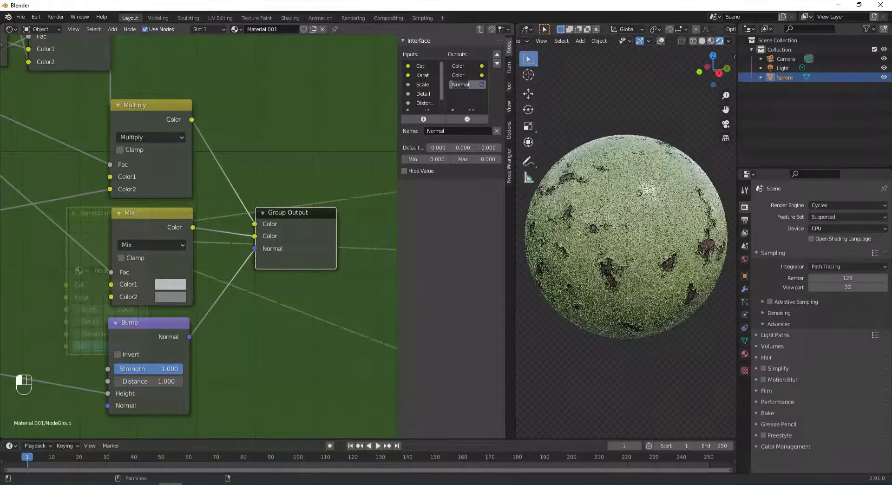
text(Bump)
key(Return)
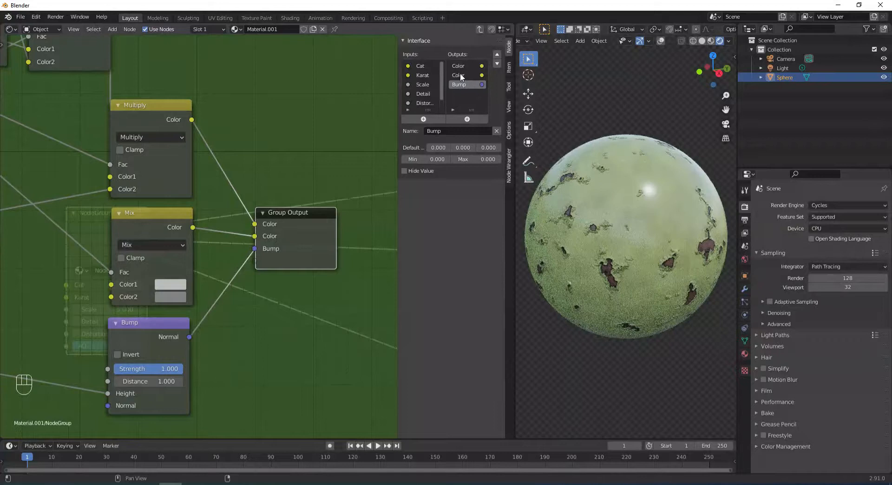
double_click(460, 74)
text(Roughness)
key(Return)
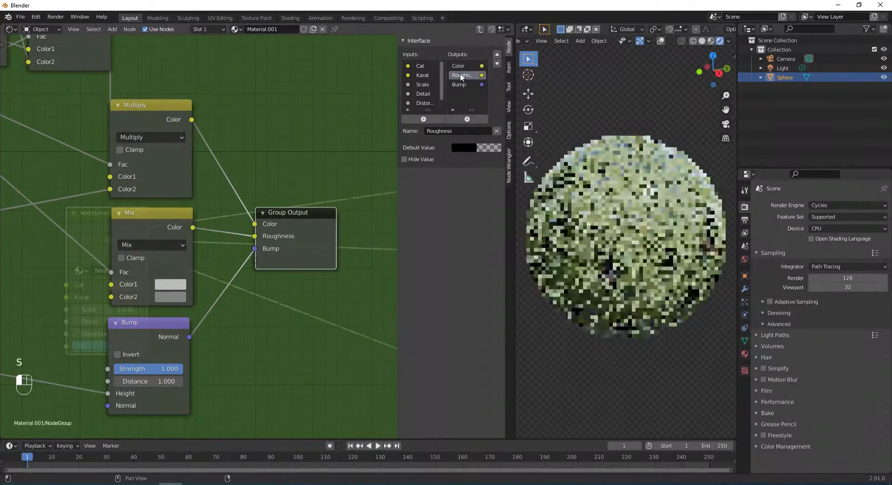
Exit the node group and widen the NodeGroup node in the main material tree
scroll(248, 204, down, 2)
scroll(245, 204, up, 1)
middle_drag(148, 188, 162, 212)
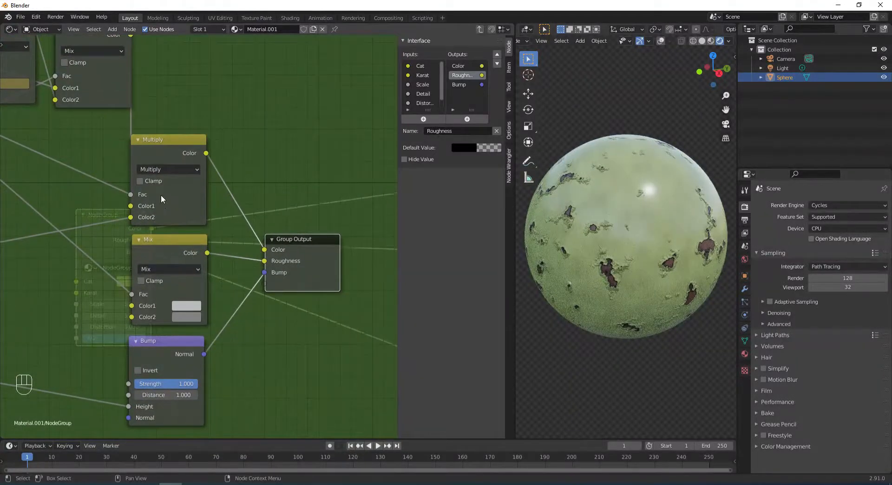
scroll(161, 192, down, 3)
scroll(97, 204, down, 1)
middle_drag(97, 204, 228, 214)
scroll(229, 215, down, 1)
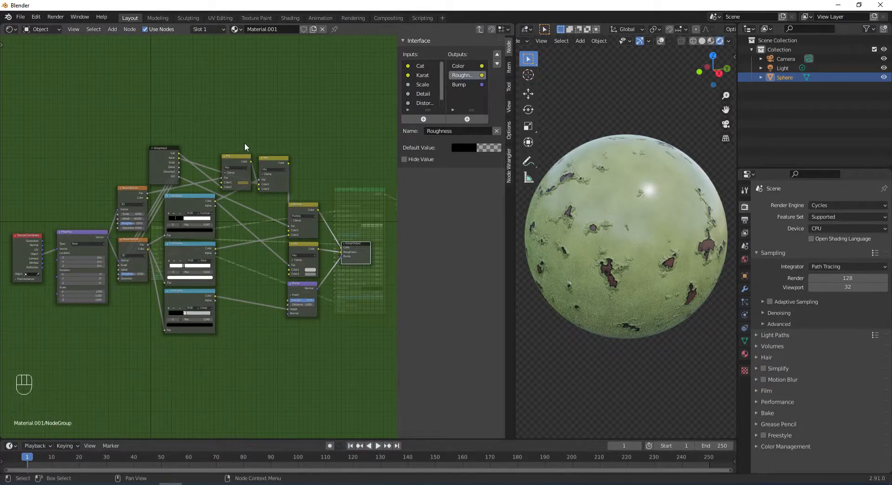
key(Tab)
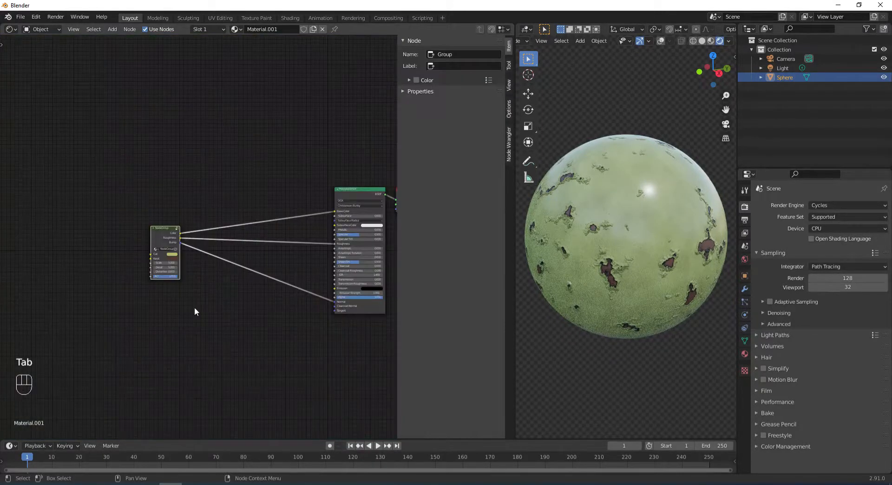
scroll(194, 307, up, 4)
middle_drag(200, 308, 219, 259)
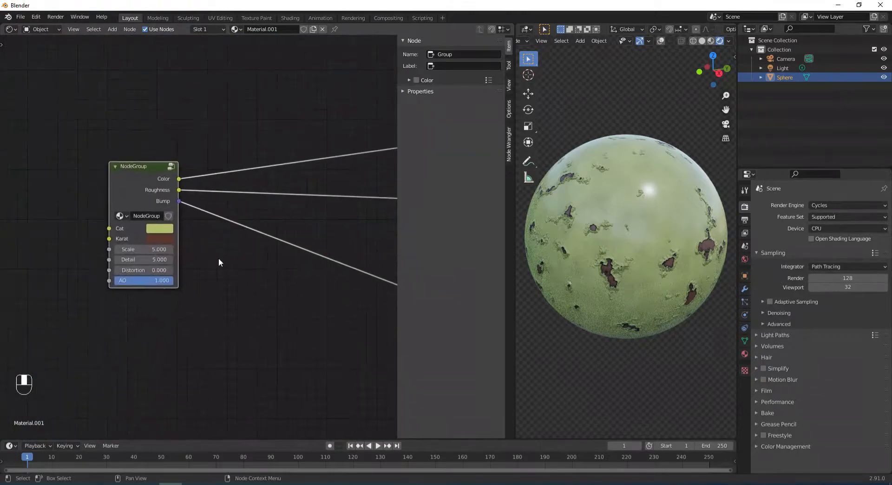
drag(182, 217, 237, 222)
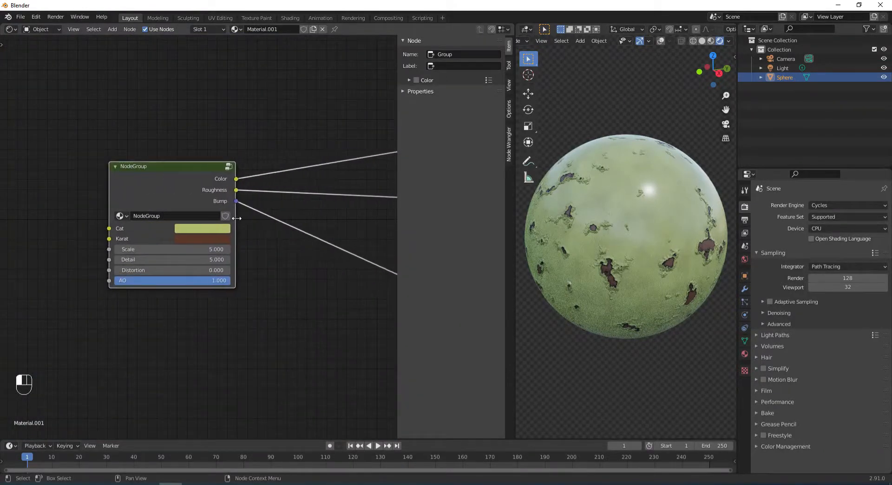
middle_drag(291, 253, 281, 241)
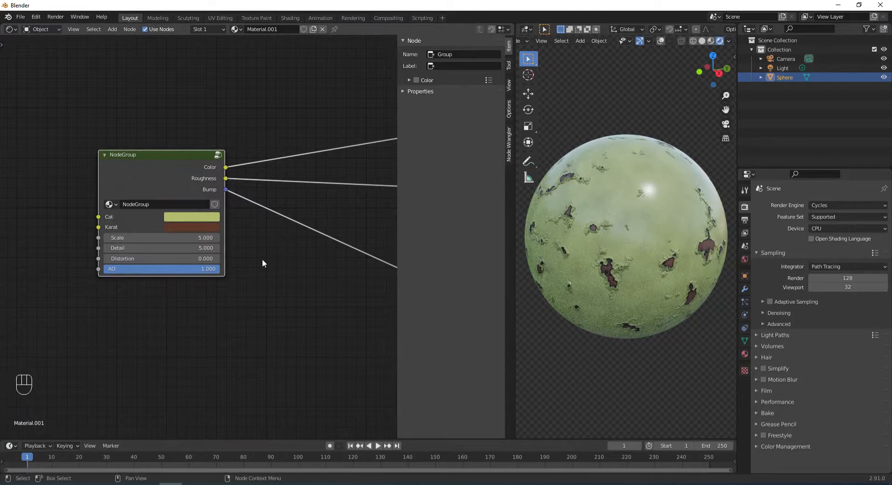
Change the NodeGroup's Cat color to a light turquoise blue
click(192, 216)
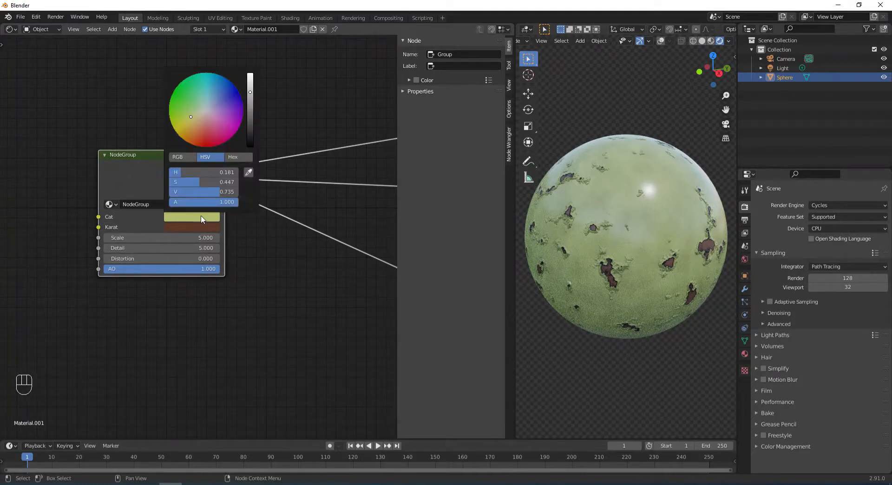
mouse_move(198, 101)
mouse_down()
mouse_move(185, 92)
mouse_move(211, 95)
mouse_up()
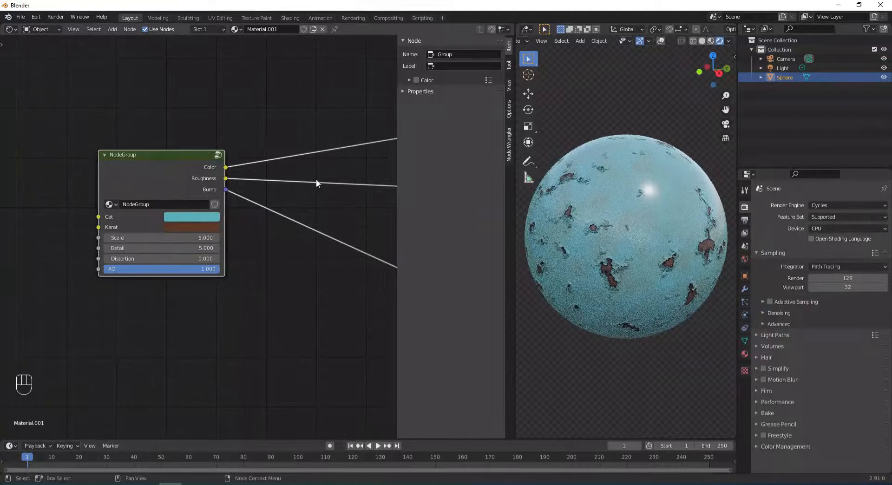
Set the NodeGroup's Scale to 3.300 and its Distortion to 10.200
drag(163, 238, 136, 237)
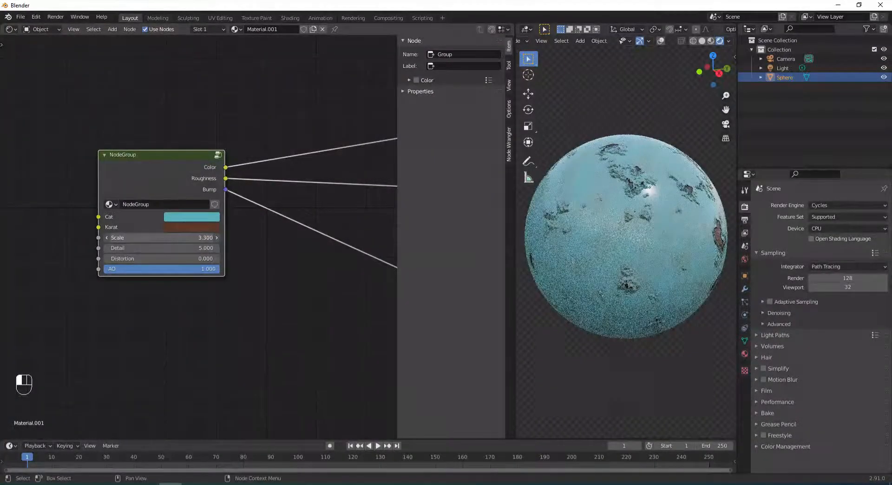
middle_drag(614, 244, 577, 242)
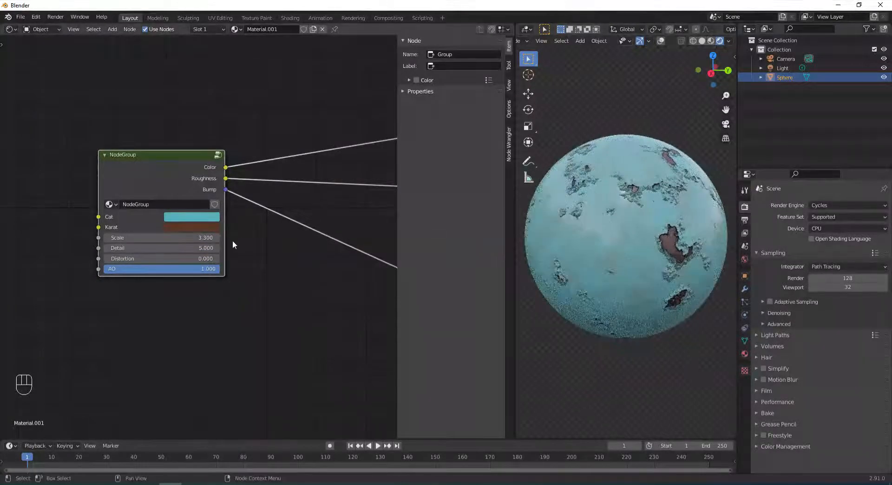
drag(185, 259, 244, 262)
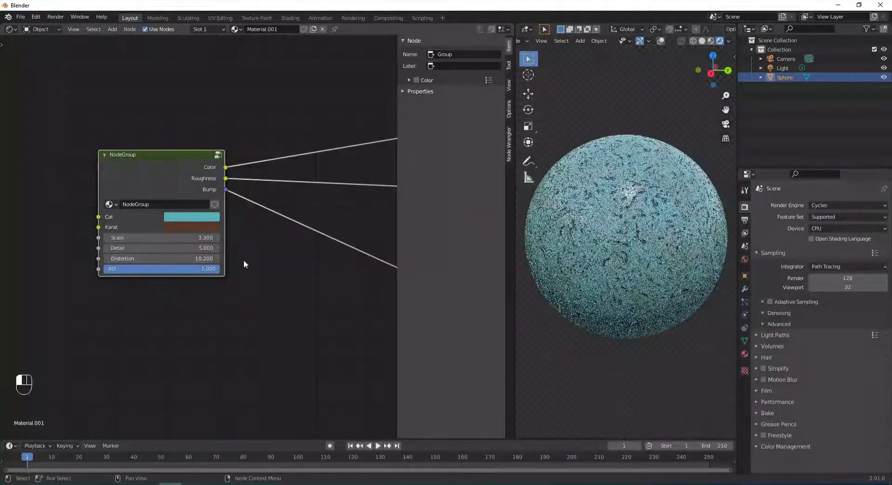
Join the 3D viewport with the shader editor area so the rendered sphere fills the combined space
scroll(606, 242, up, 2)
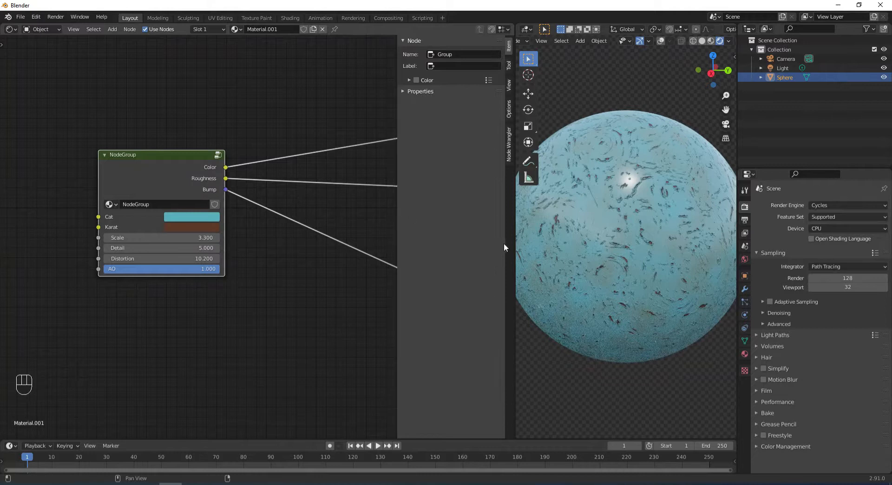
right_click(513, 260)
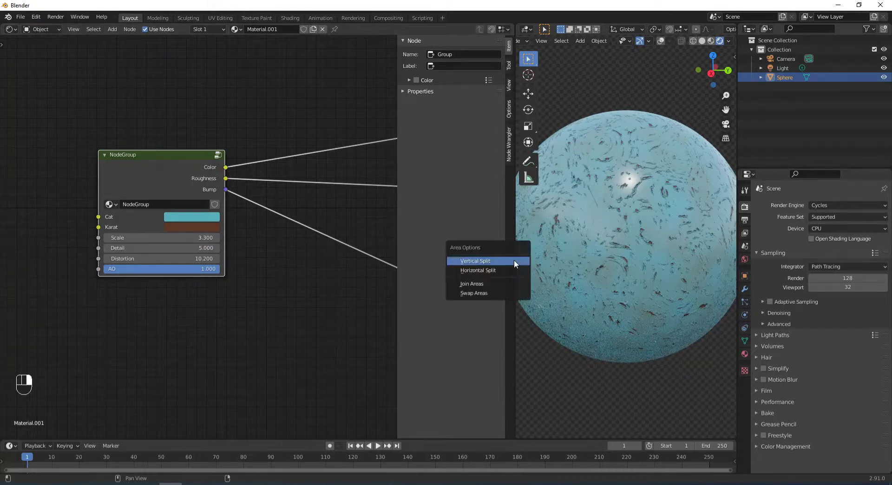
click(483, 281)
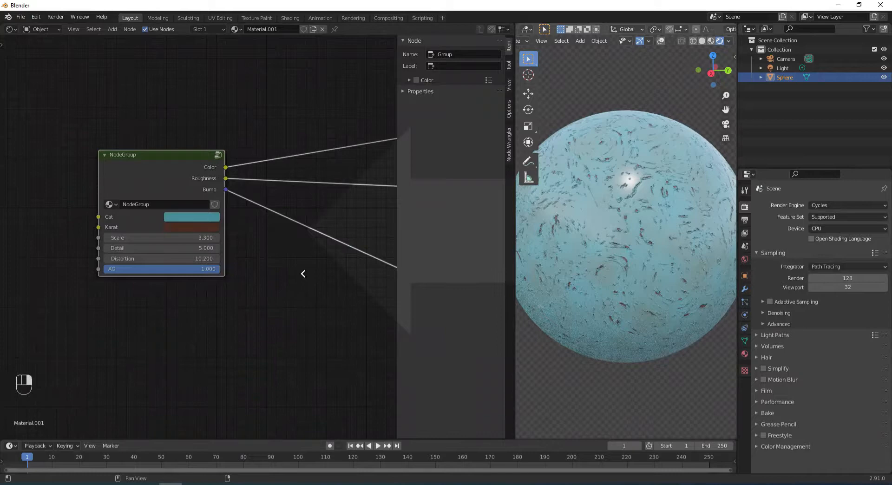
click(303, 274)
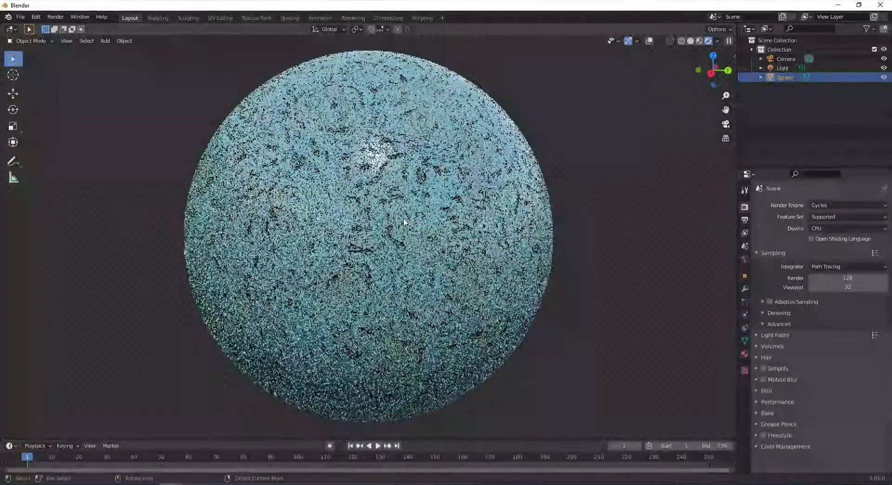